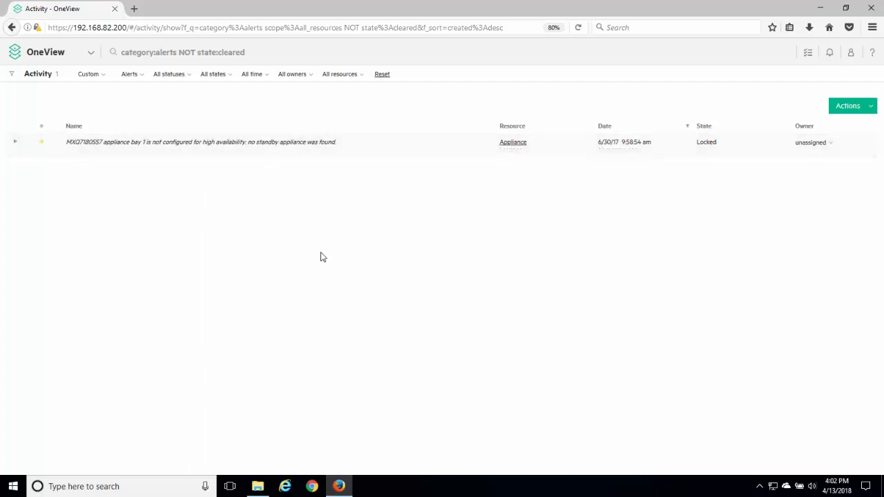
Open the enclosure from the dashboard and examine the device bays in its front view.
click(40, 49)
click(28, 100)
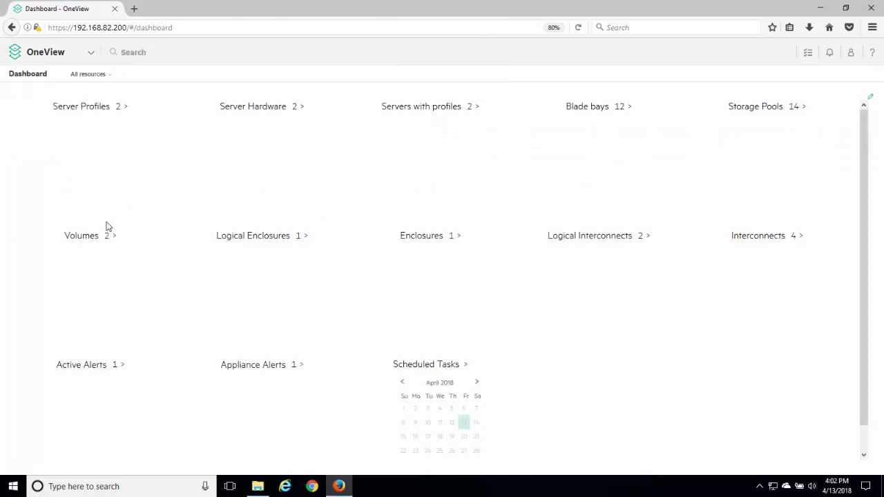
click(427, 238)
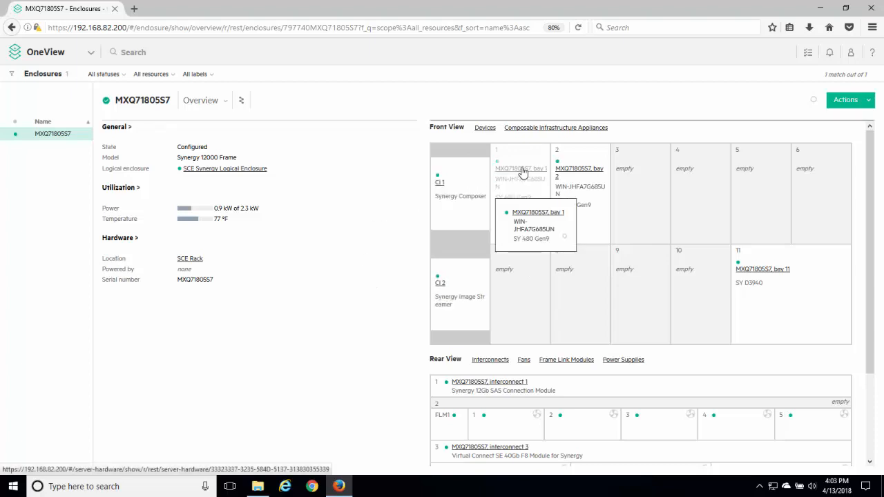
Return to the dashboard and open the server hardware inventory.
click(87, 52)
click(31, 101)
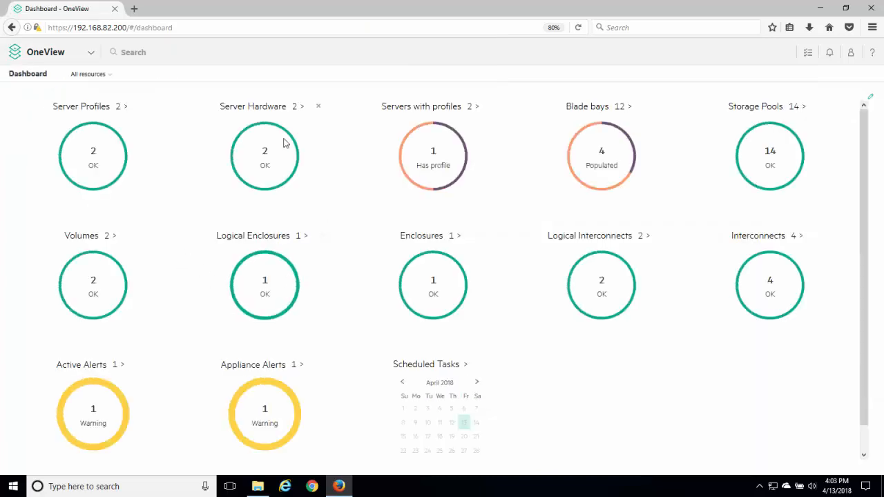
click(268, 113)
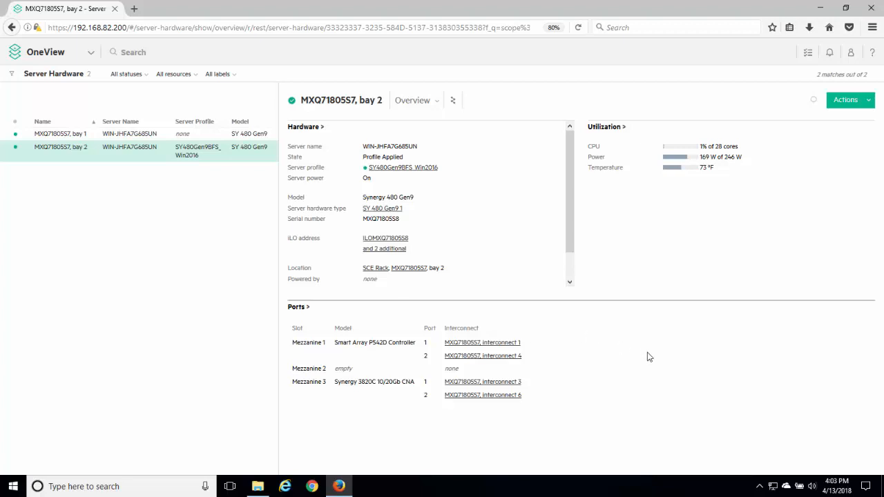
Launch the iLO remote console for the bay 2 server and enlarge the console window.
click(847, 100)
click(805, 113)
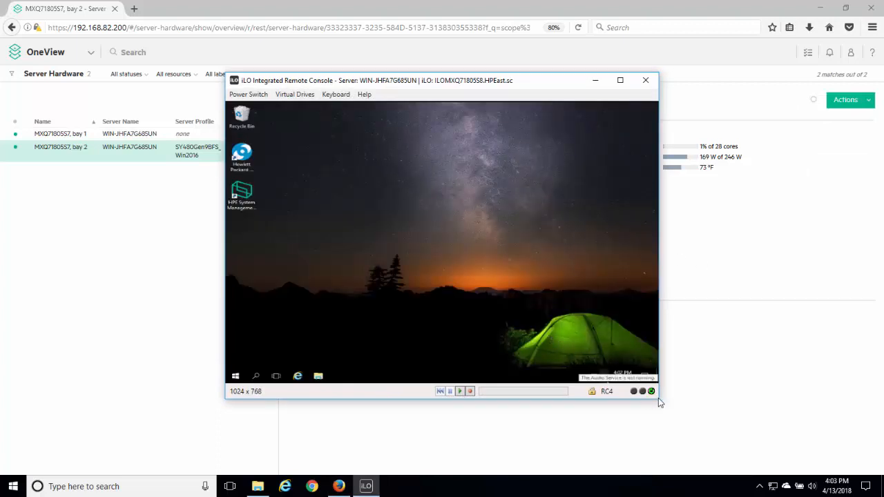
drag(660, 398, 685, 428)
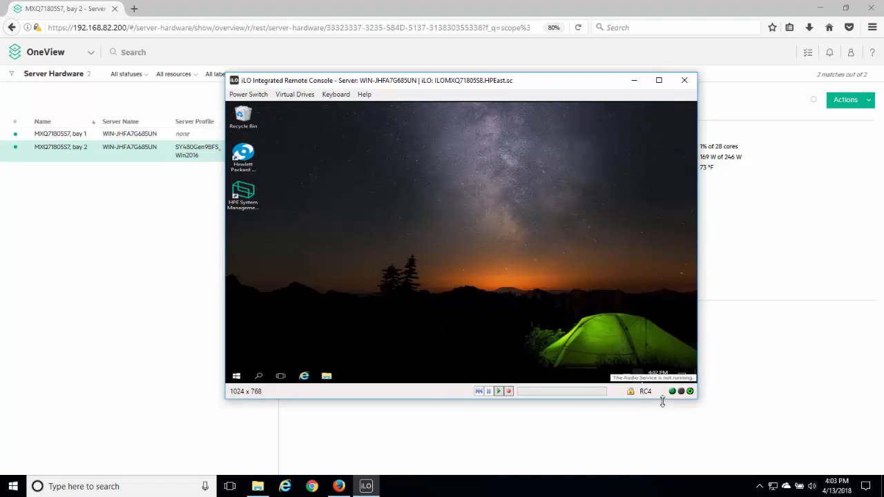
drag(661, 401, 662, 449)
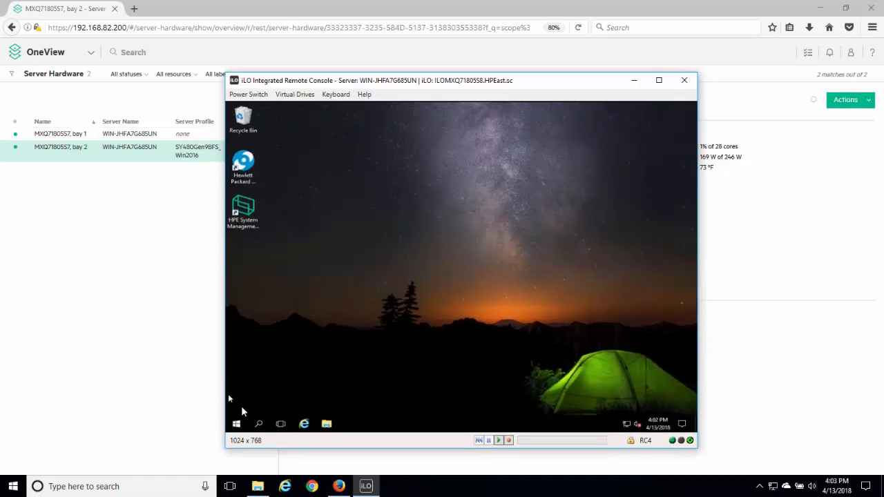
View This PC in the remote server's File Explorer, then close Explorer and minimize the remote console.
click(326, 422)
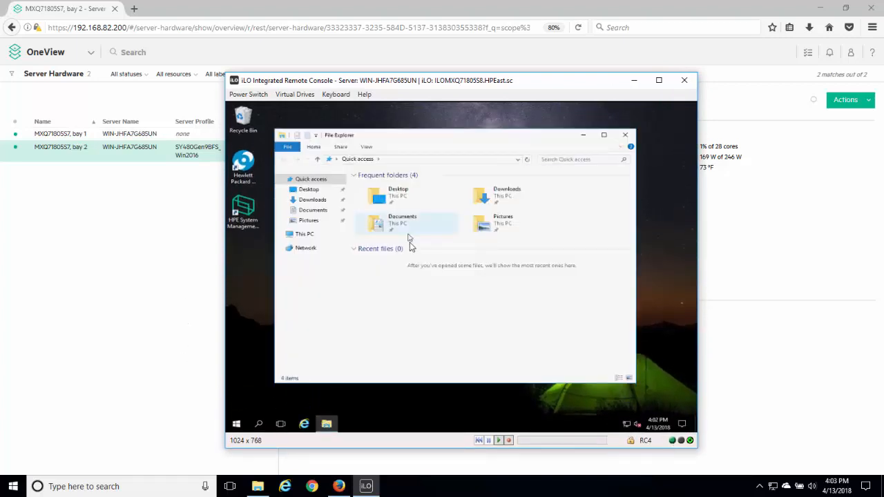
click(304, 234)
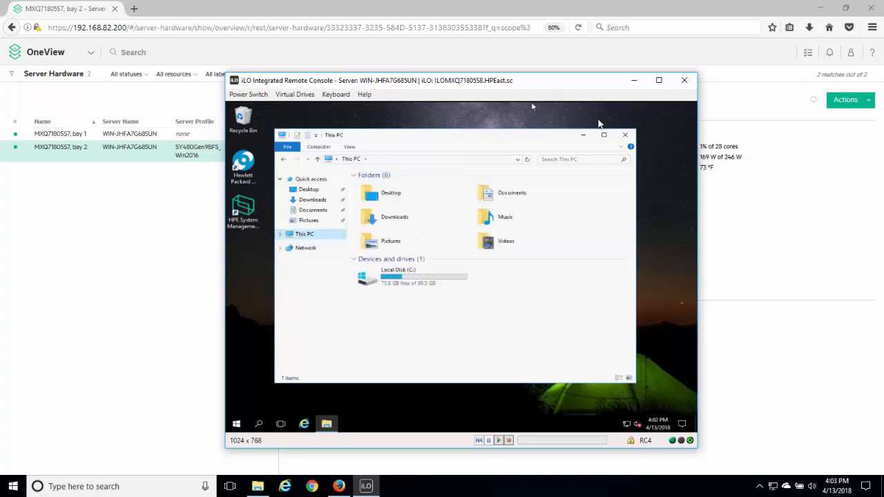
click(625, 135)
click(634, 80)
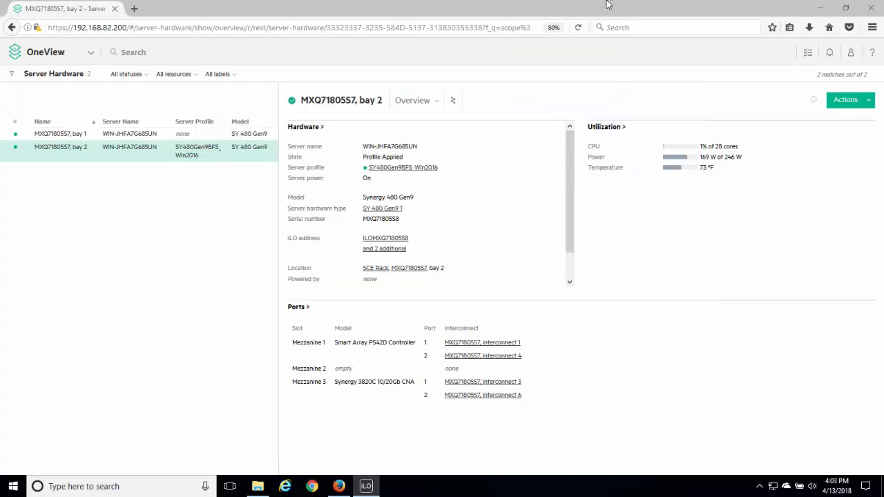
Open the bay 2 server's utilization details and expand the CPU and Power graphs.
click(614, 129)
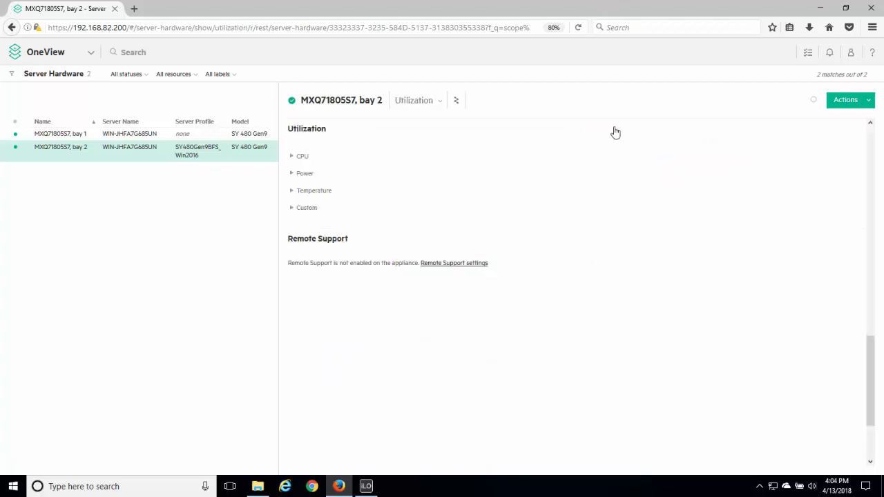
scroll(331, 187, up, 5)
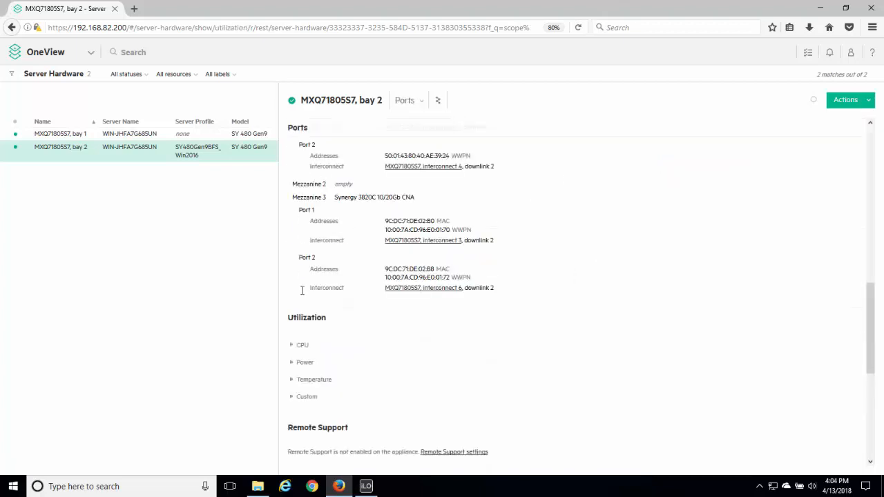
click(291, 346)
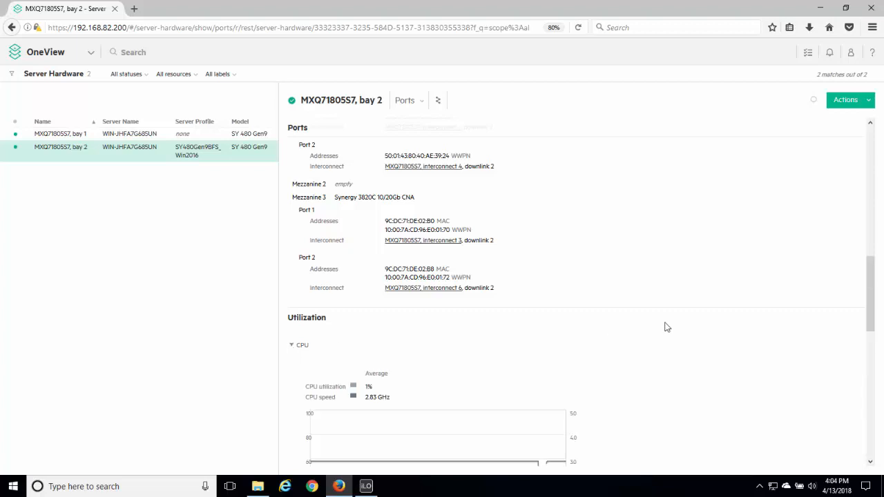
drag(879, 264, 881, 326)
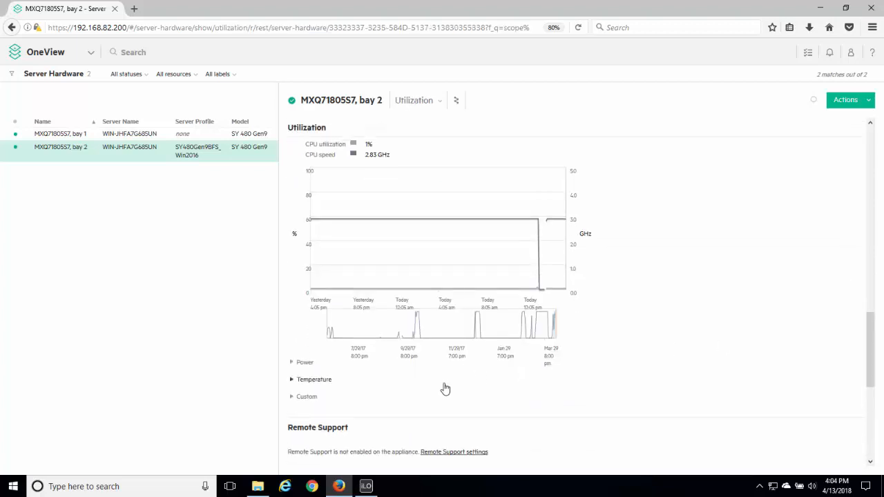
click(294, 368)
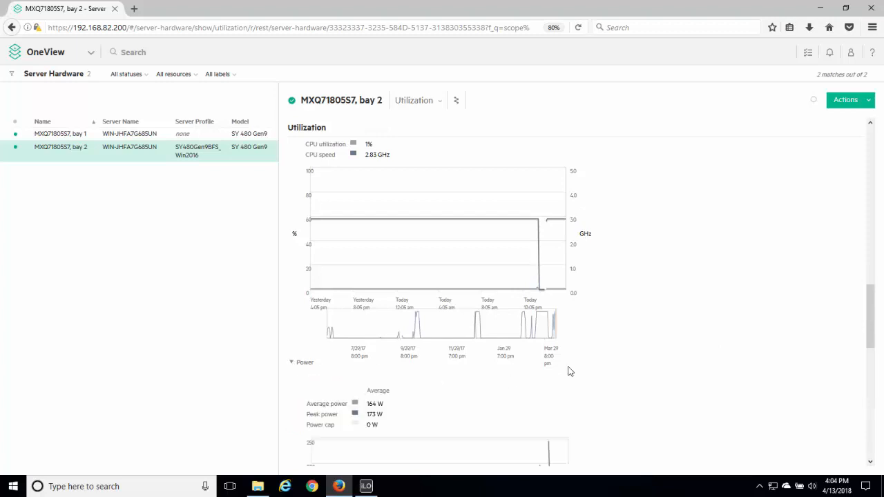
Switch the bay 2 server's details to the Map view to examine its resource relationships.
drag(872, 317, 875, 260)
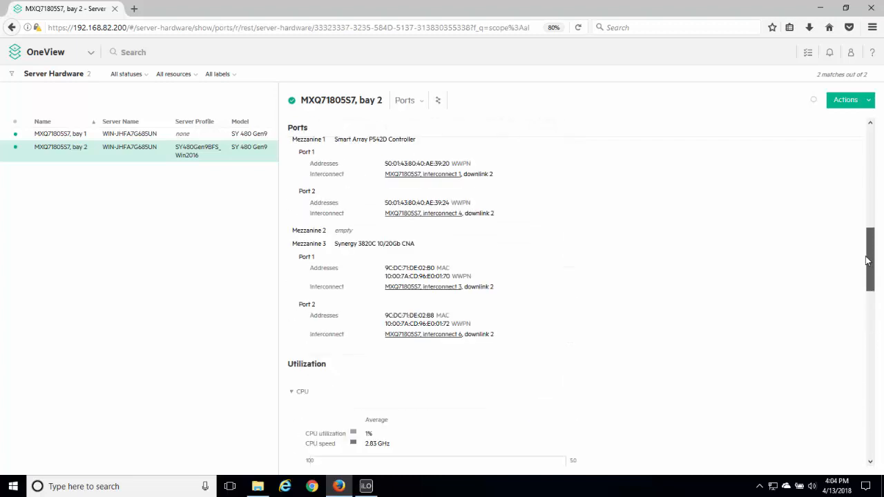
click(420, 101)
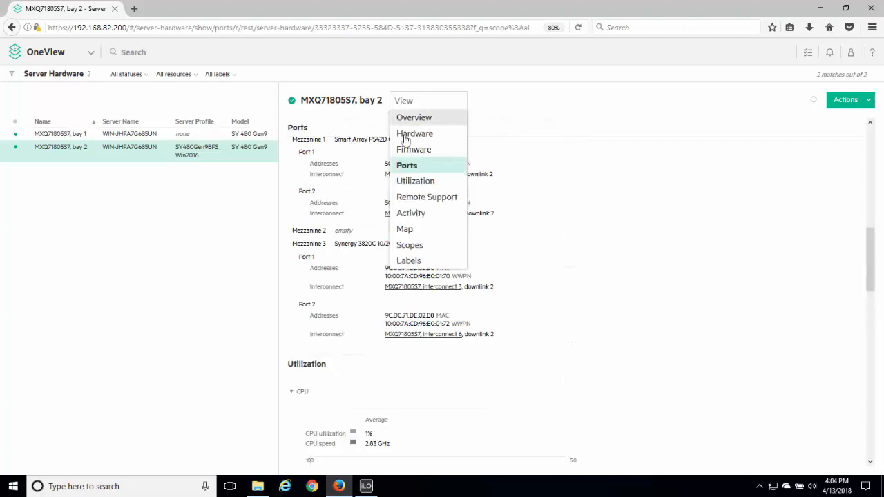
click(408, 230)
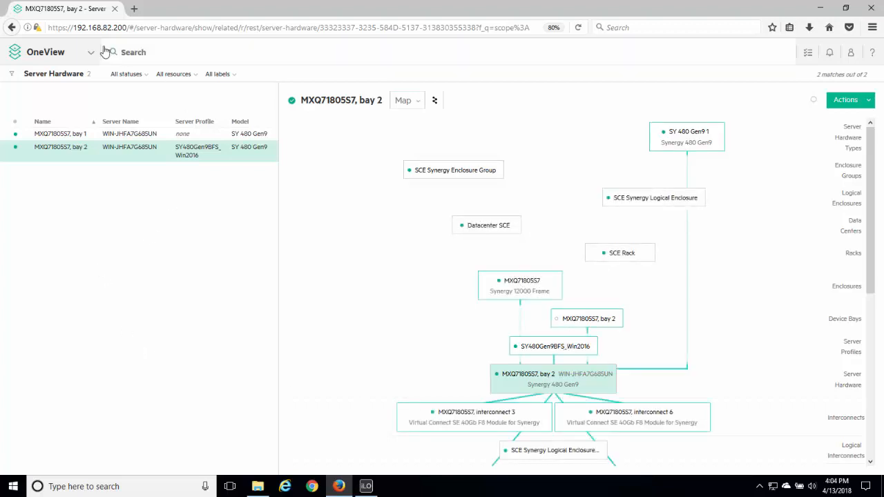
Reopen the enclosure from the dashboard and examine the interconnects, fans and power supplies in its rear view.
click(64, 55)
click(26, 99)
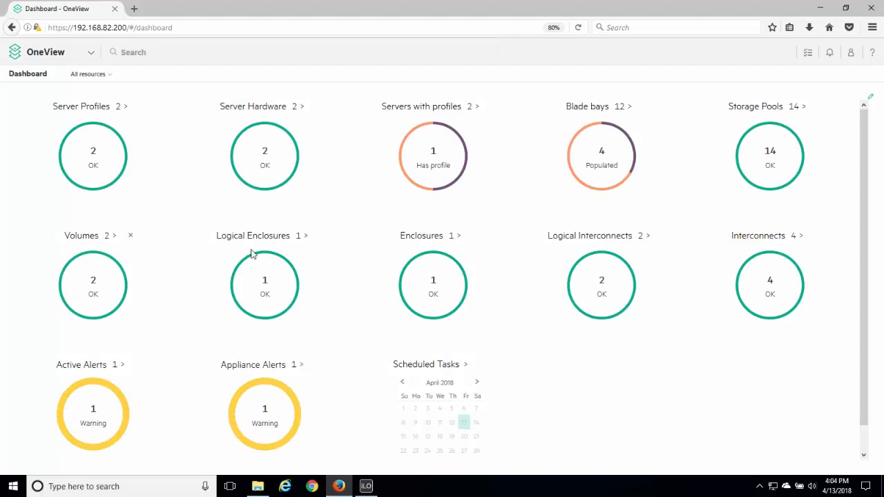
click(434, 237)
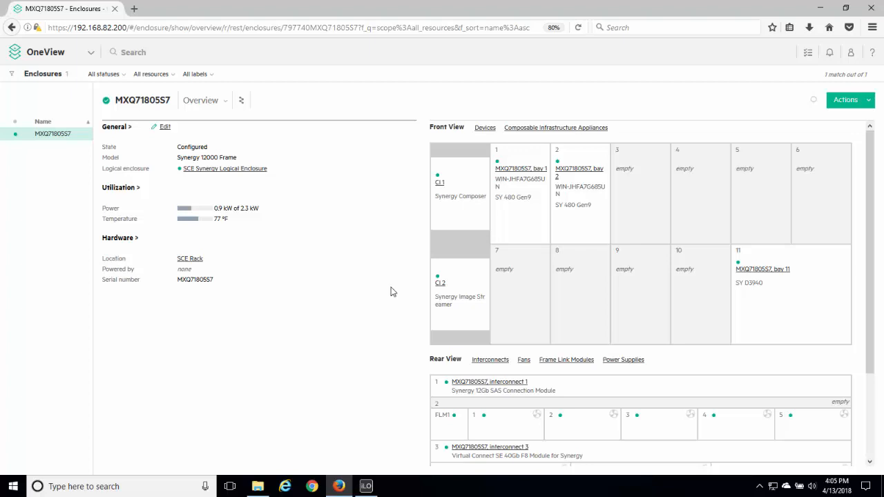
drag(874, 181, 880, 312)
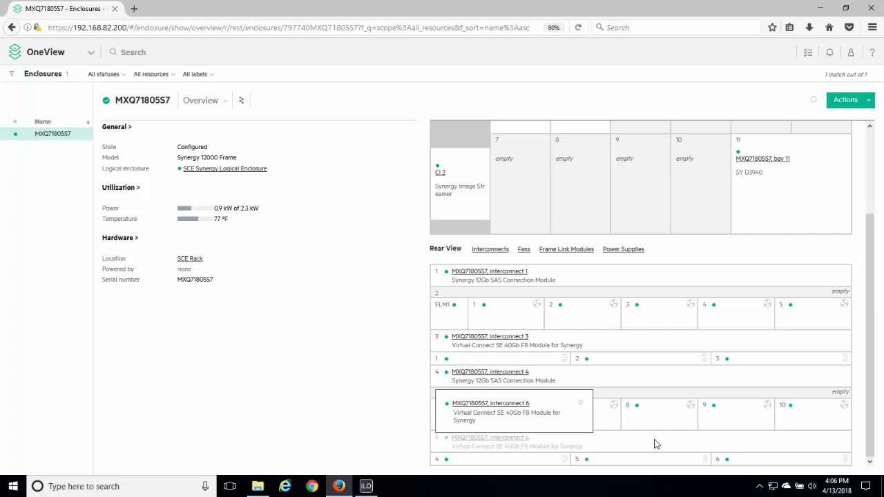
Open the interconnects from the dashboard and inspect the uplink and downlink ports of interconnect 3.
click(78, 54)
click(30, 101)
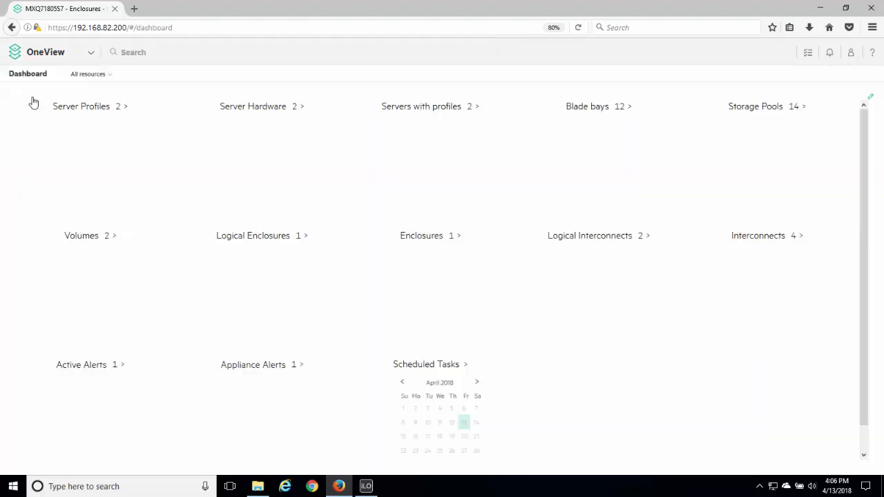
click(755, 245)
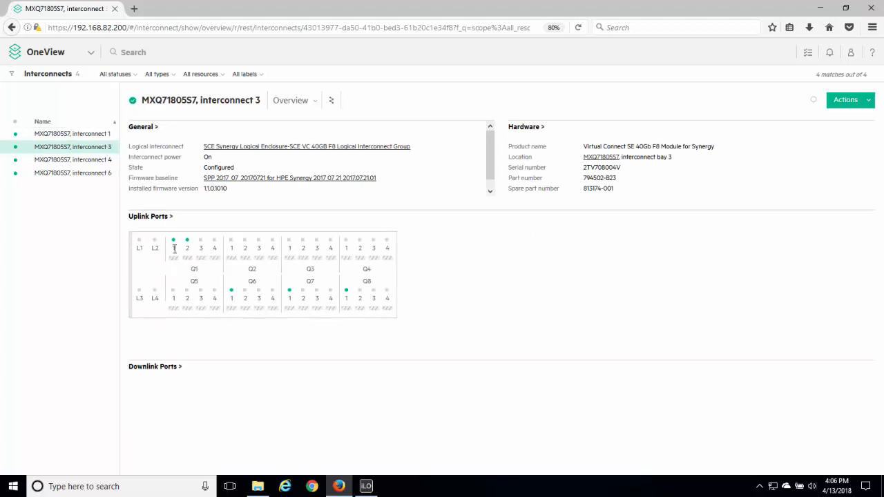
mouse_move(175, 261)
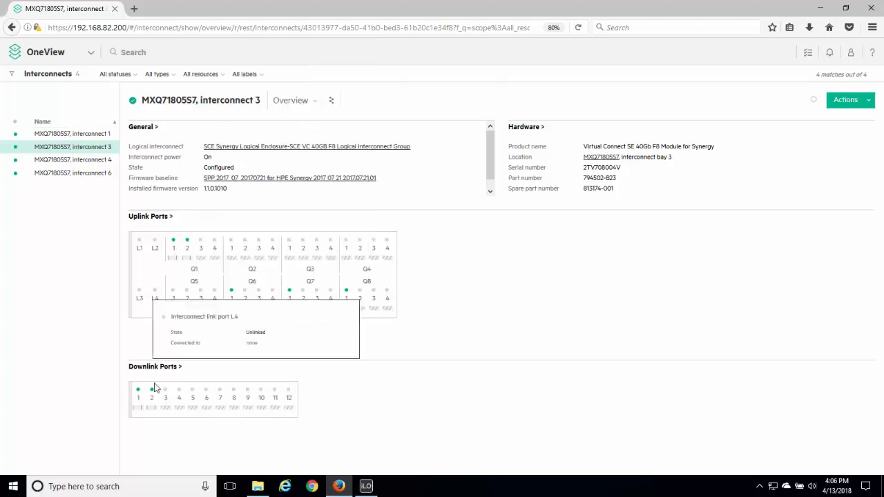
mouse_move(151, 406)
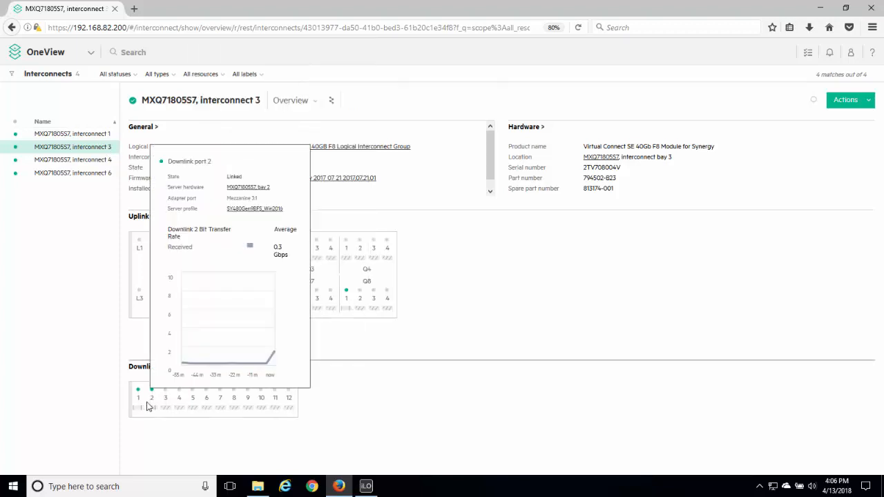
Go back to the enclosure through the dashboard and review both its front-view storage bay and rear-view interconnect modules.
click(49, 60)
click(31, 99)
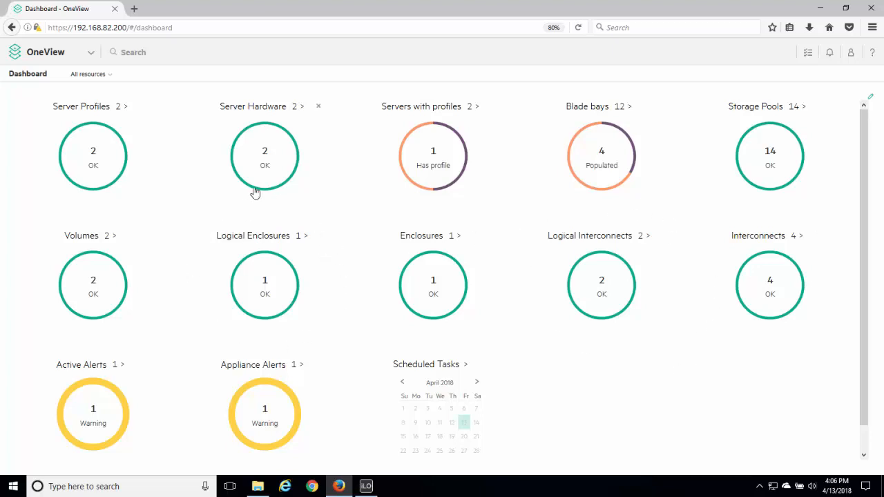
click(423, 236)
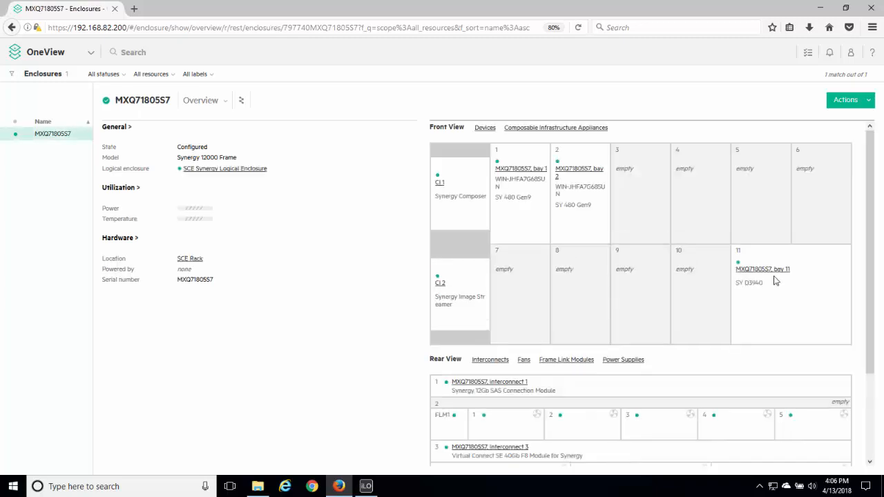
drag(872, 181, 882, 284)
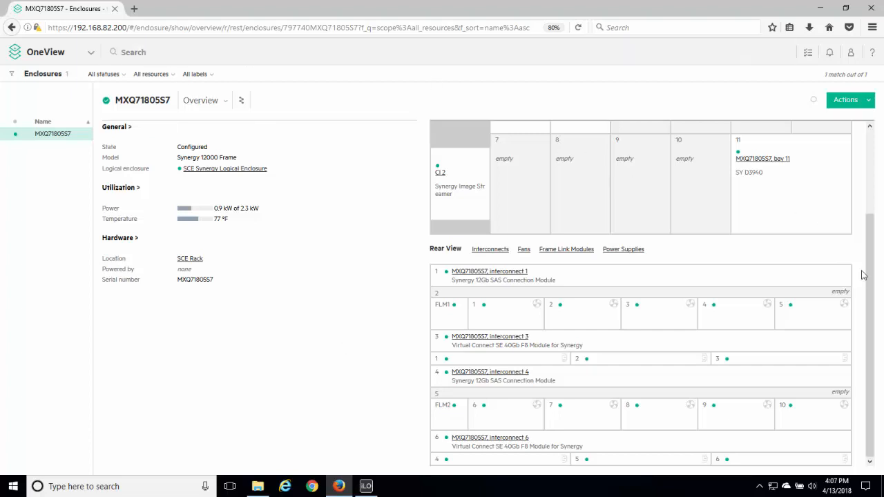
drag(874, 283, 874, 166)
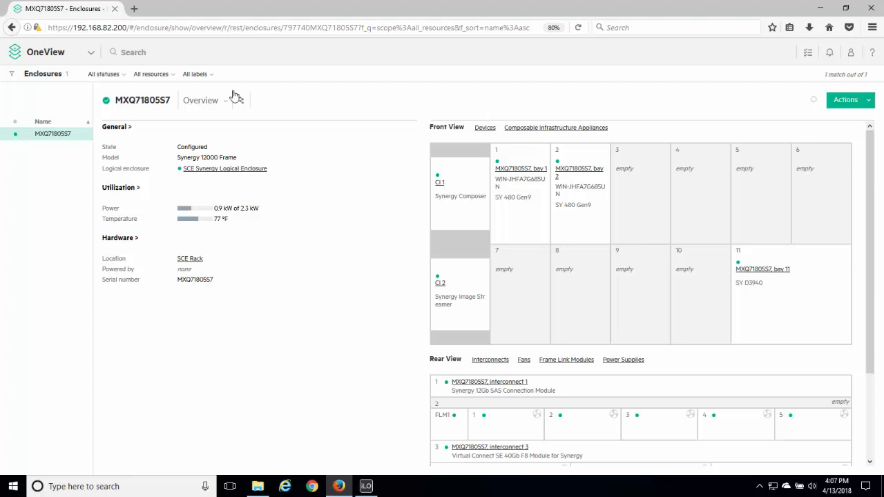
Open the logical interconnects from the dashboard and examine the uplink sets of the SCE VC 40GB F8 Logical Interconnect Group.
click(50, 53)
click(24, 101)
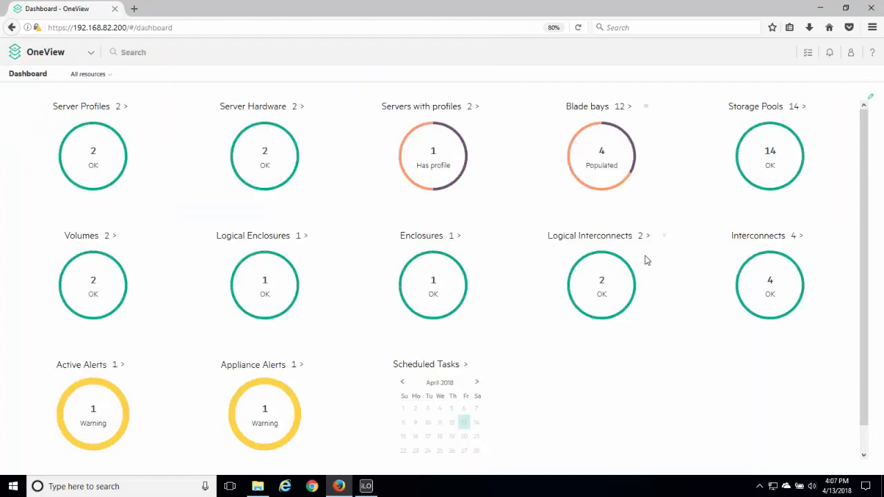
click(607, 240)
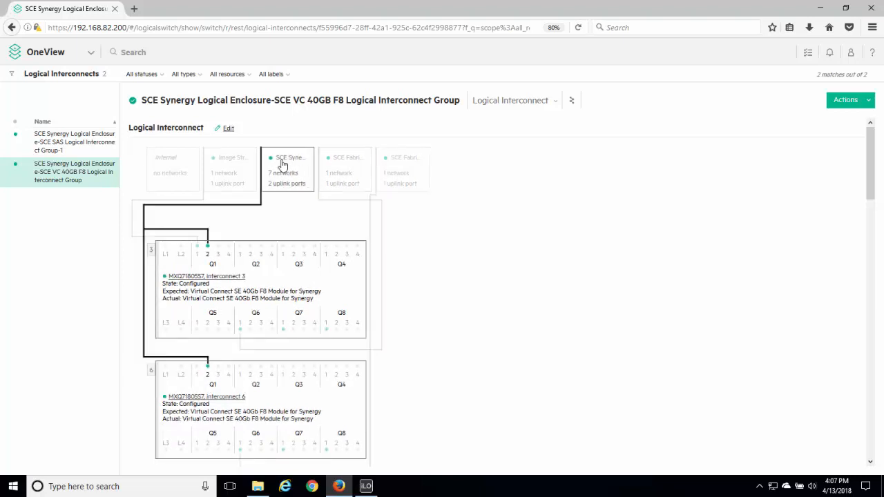
Open the SCE Synergy Uplink Set for editing, review its networks and uplink ports, and leave without saving.
click(227, 129)
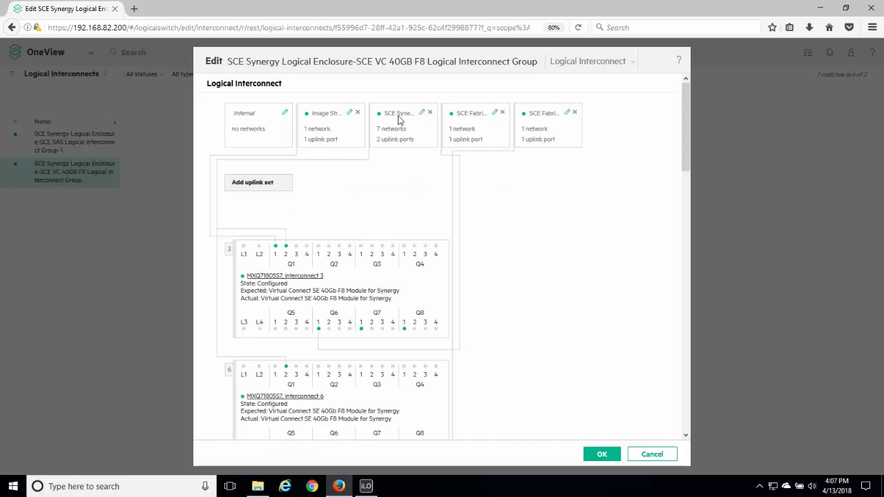
click(422, 114)
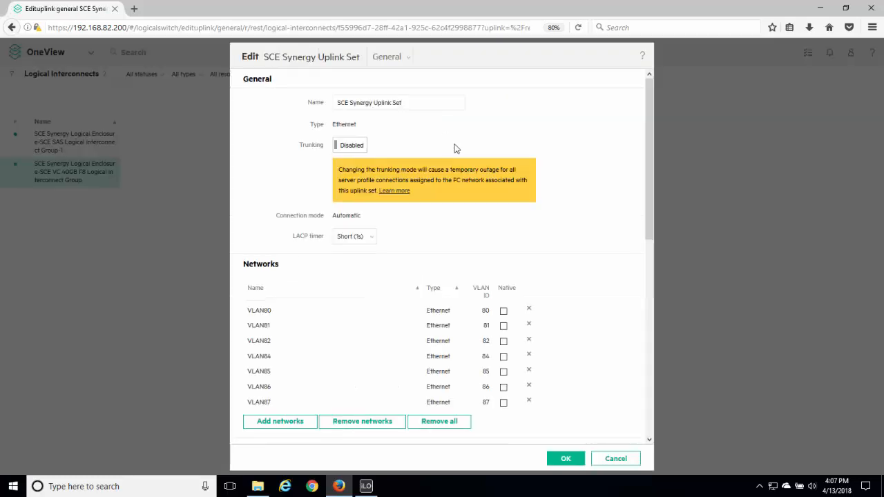
drag(650, 132, 655, 167)
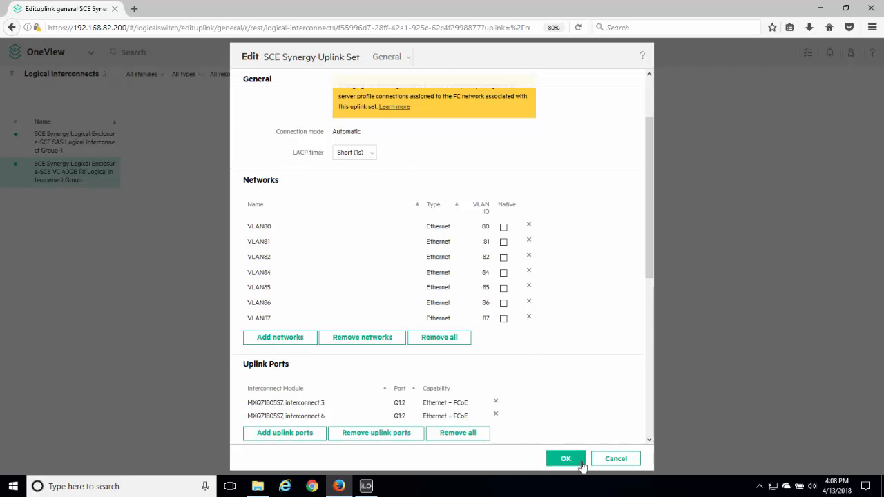
click(616, 459)
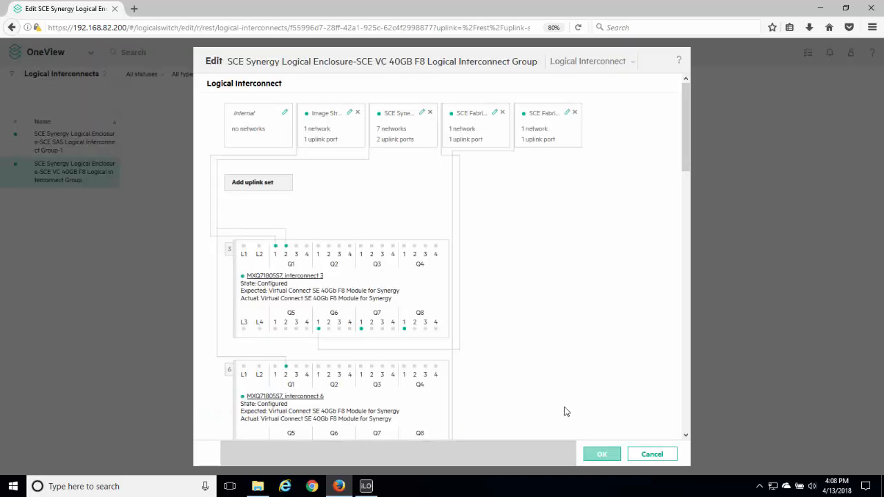
Leave the logical interconnect edit without saving and return to the dashboard.
click(652, 455)
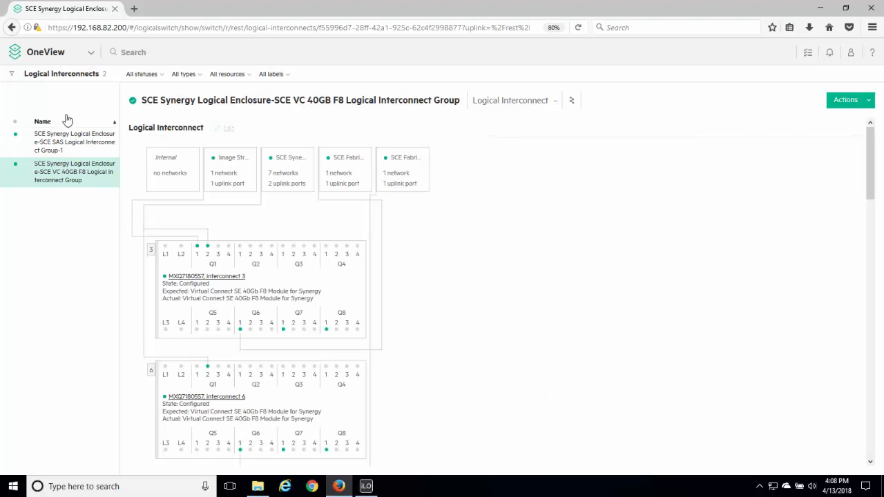
click(53, 58)
click(35, 57)
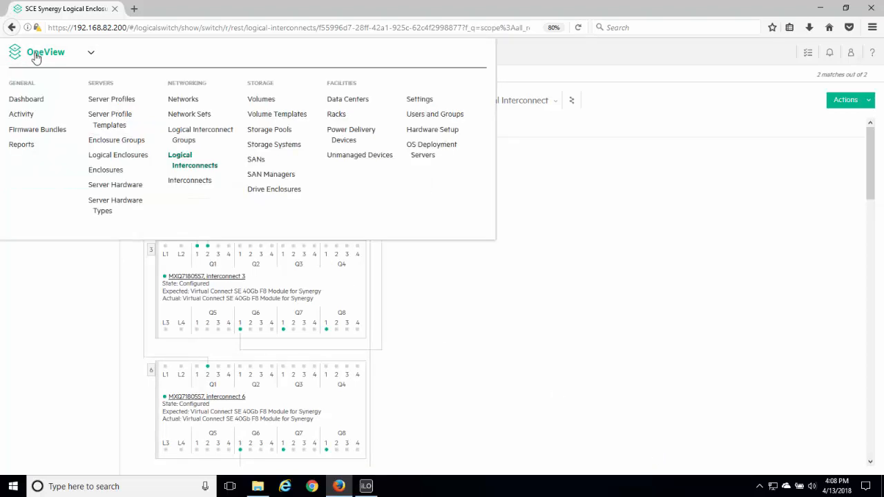
click(26, 98)
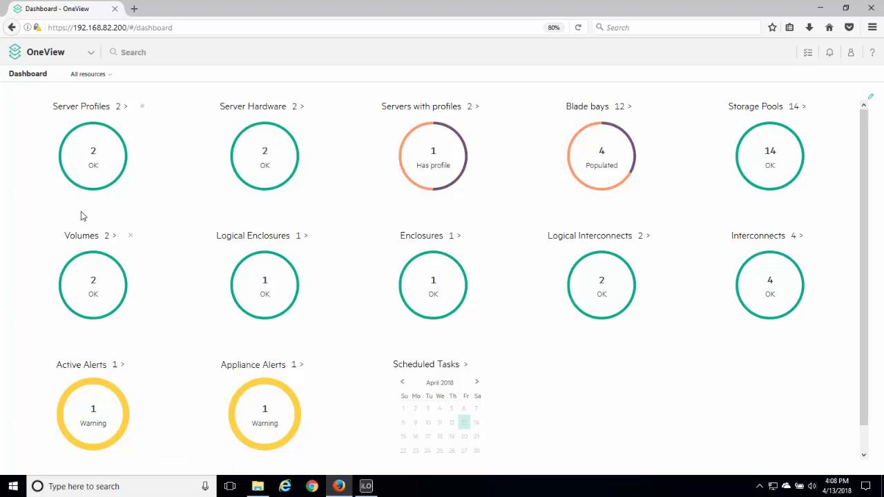
Open the storage systems and review the overviews of SolutionCenterEast7450, SolutionCenterEast8200 and SolutionCenterEast7400.
click(52, 61)
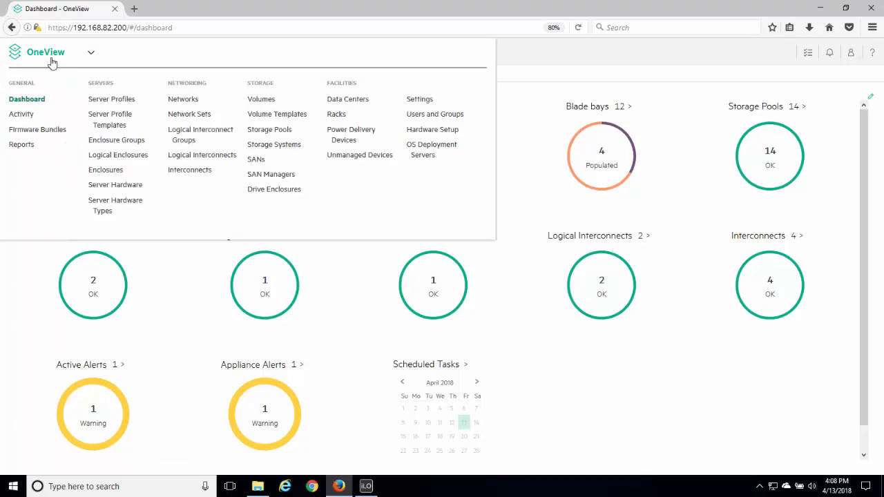
click(276, 144)
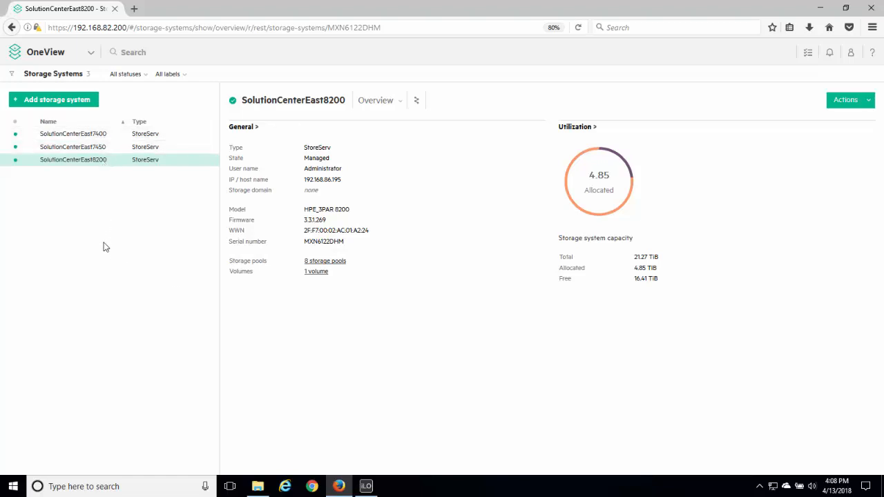
click(97, 147)
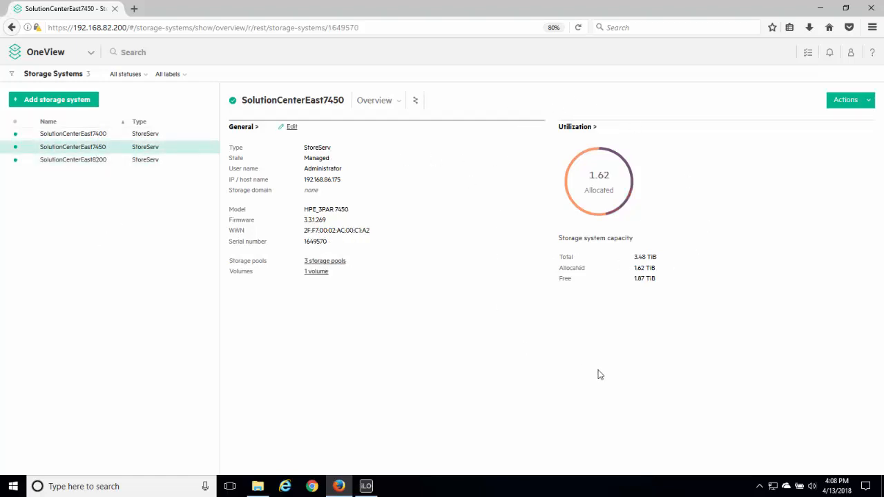
click(74, 161)
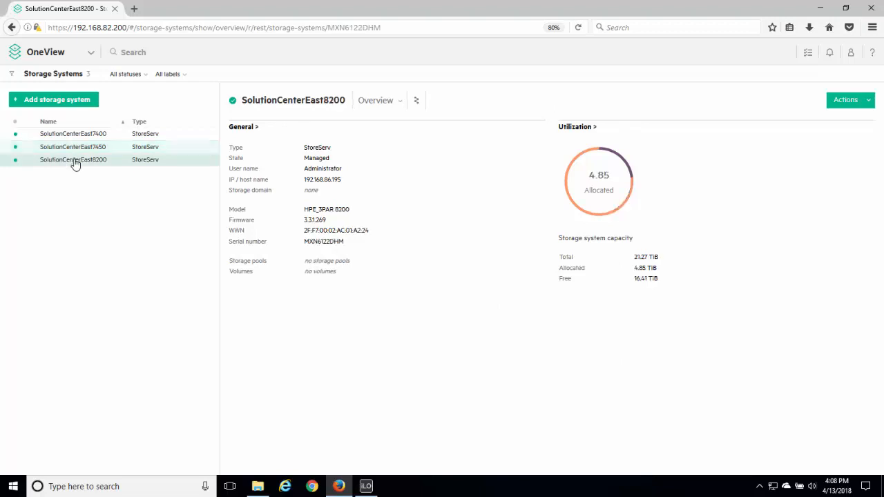
click(75, 135)
click(78, 147)
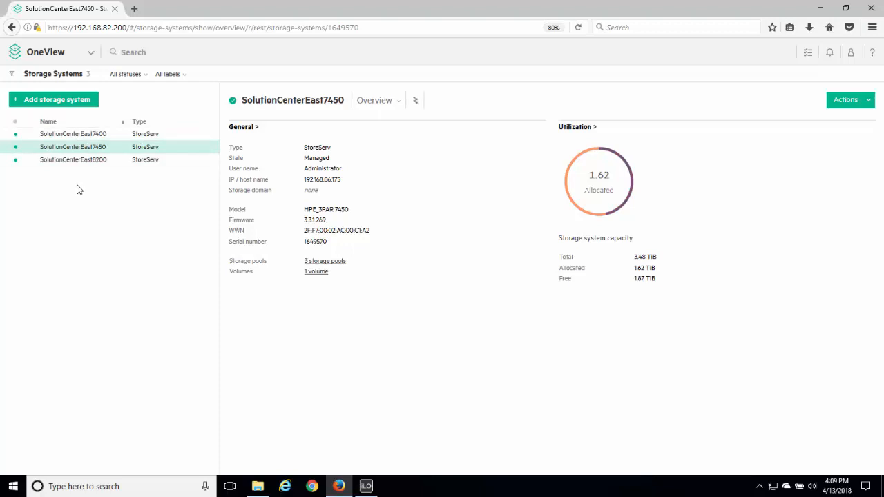
Open the storage pools from the dashboard and review the managed pools of the three storage systems.
click(52, 53)
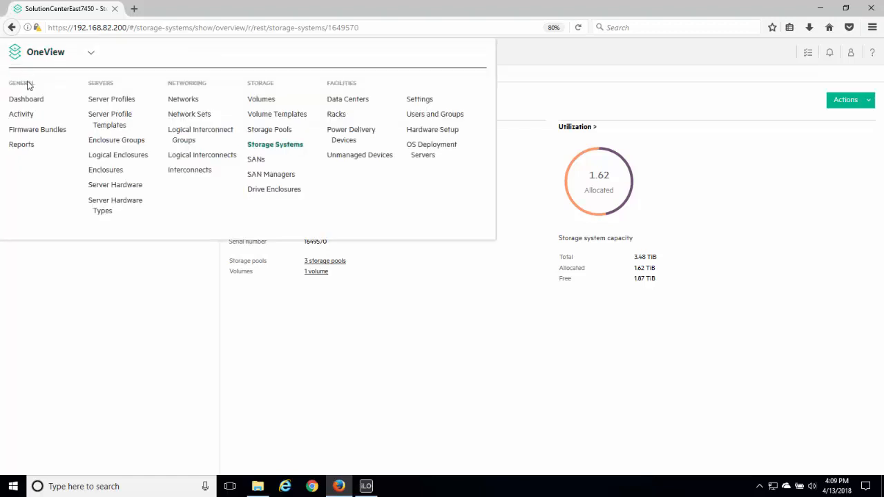
click(26, 101)
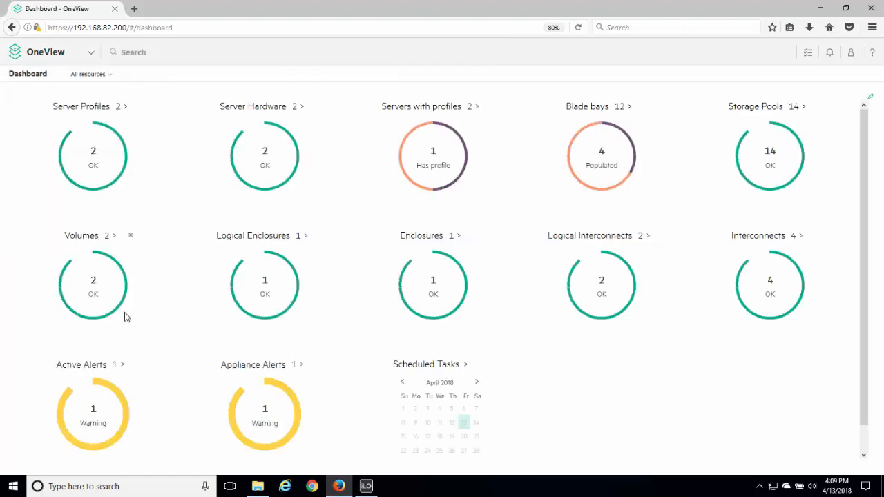
click(752, 107)
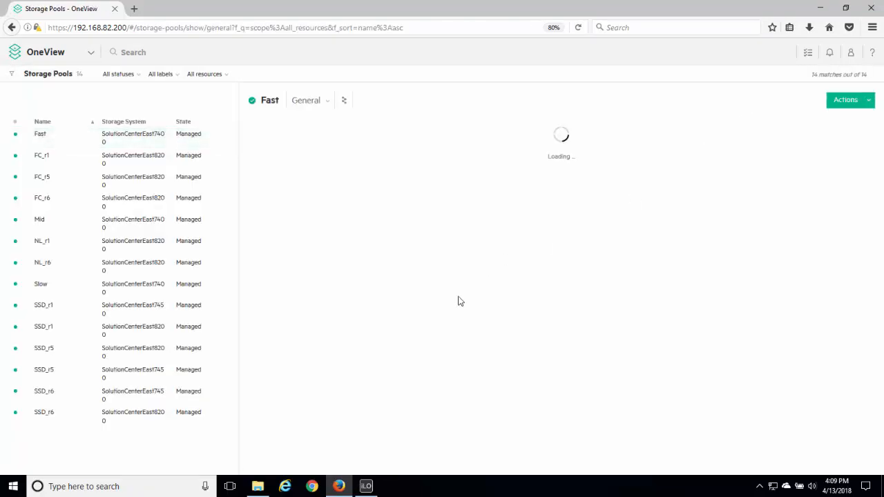
Open the volumes from the dashboard and view the form for adding an existing volume, leaving it without adding one.
click(81, 55)
click(28, 99)
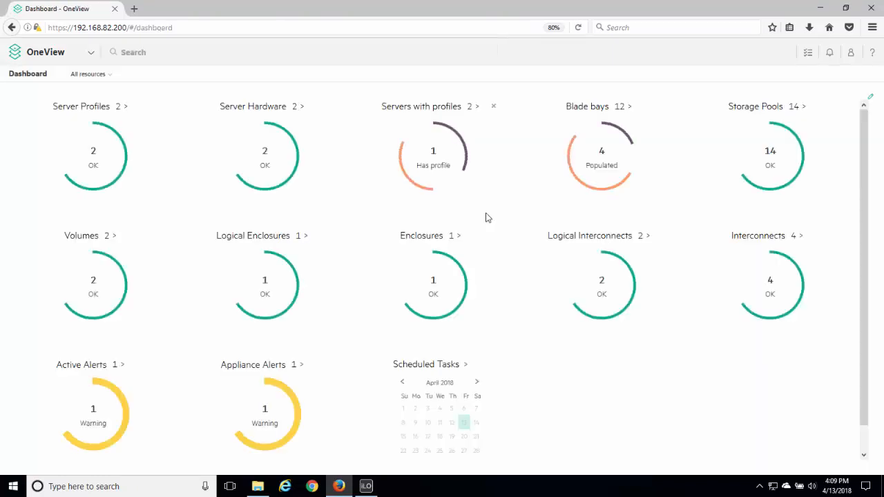
click(92, 238)
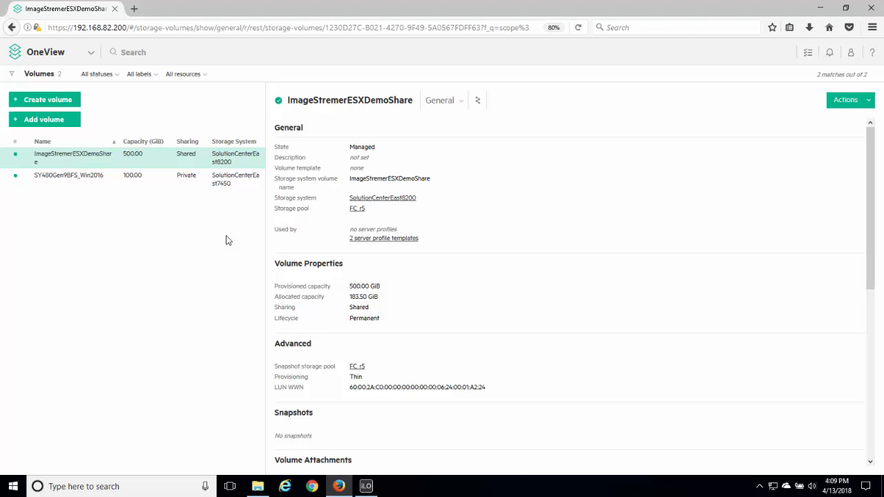
click(65, 123)
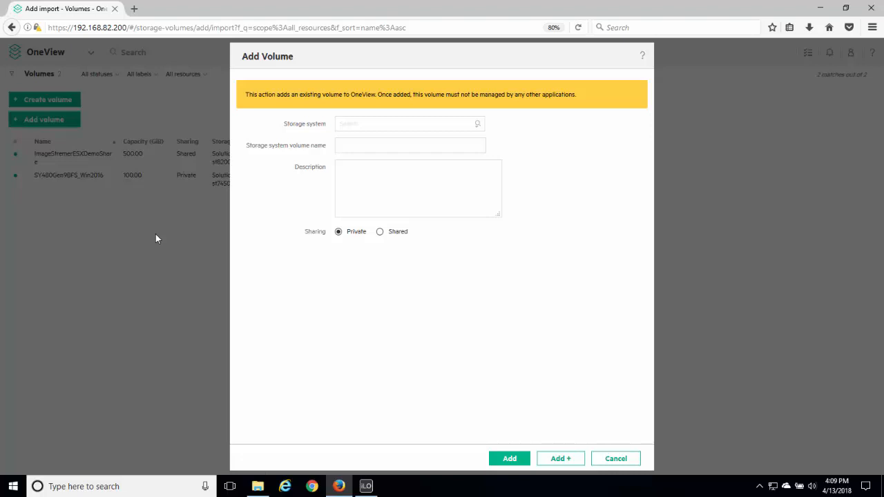
click(610, 458)
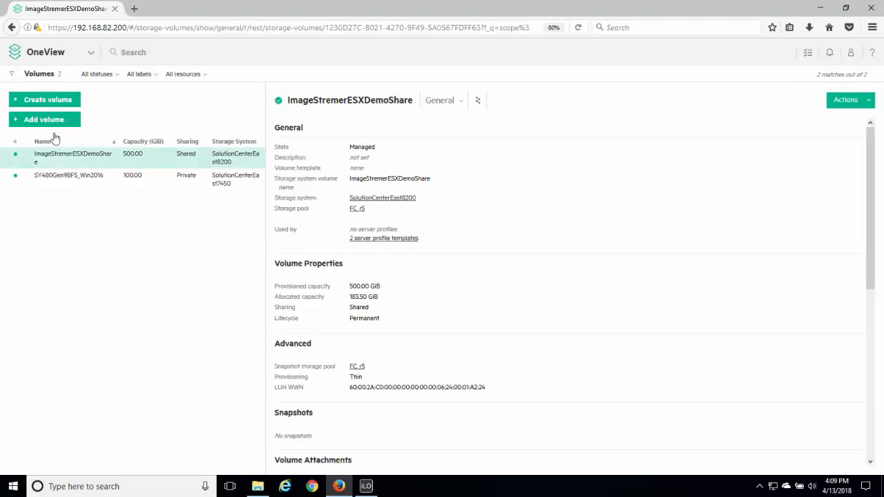
View the form for creating a new volume, cancel it, and check the actions available for the ImageStremerESXDemoShare volume.
click(39, 100)
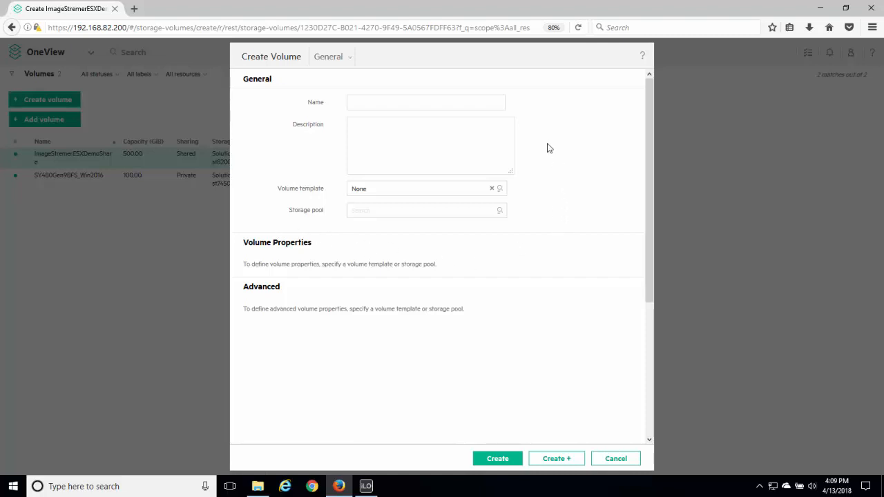
click(612, 460)
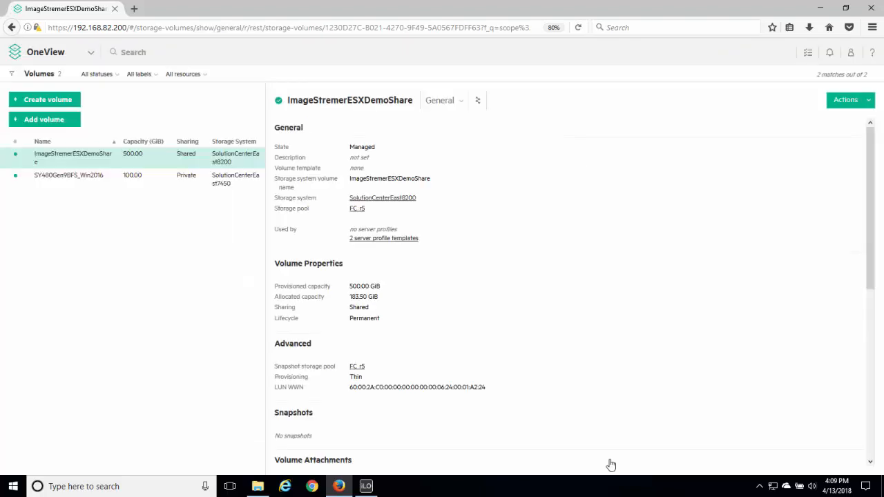
click(858, 100)
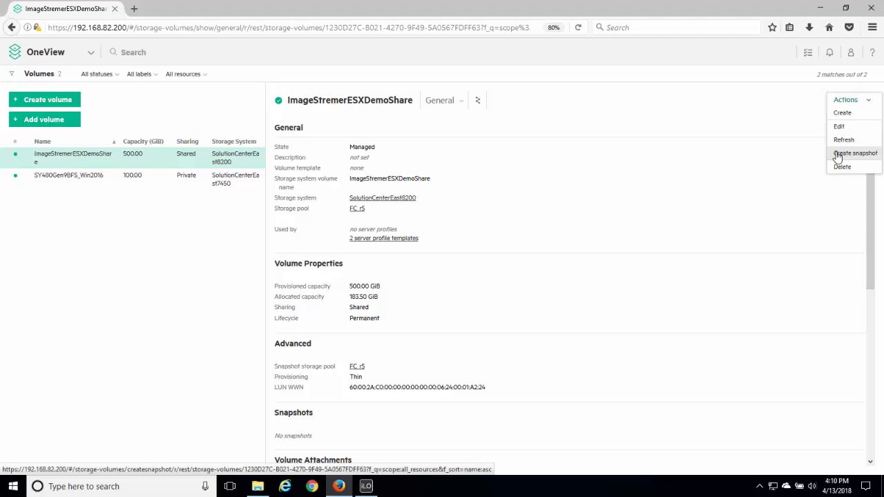
Open the server profiles from the dashboard, review SY480Gen9BFS_Win2016, and open that profile for editing.
click(69, 54)
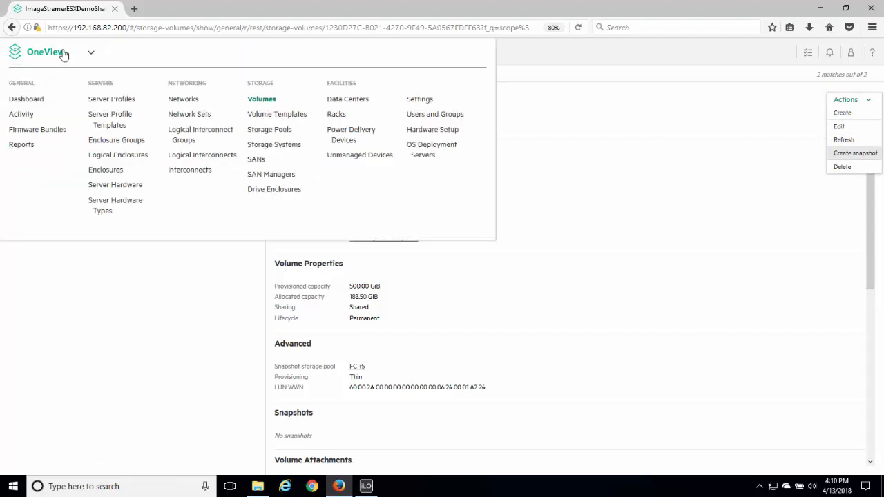
click(31, 100)
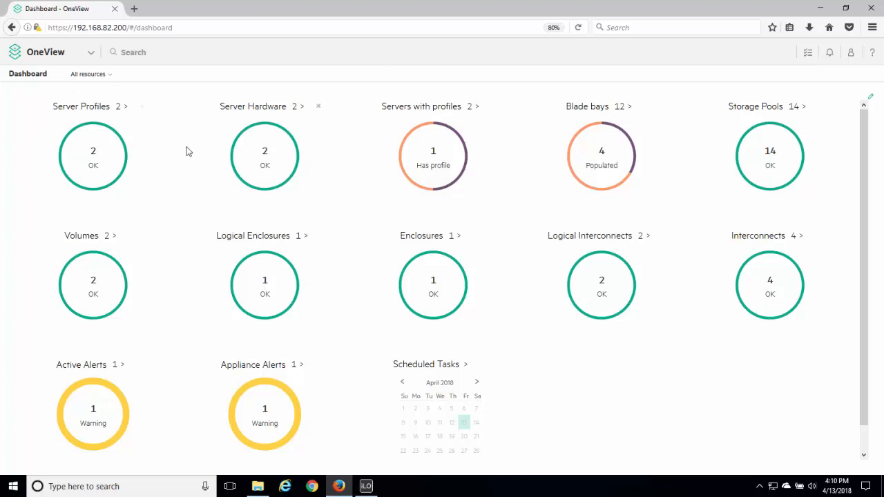
click(74, 109)
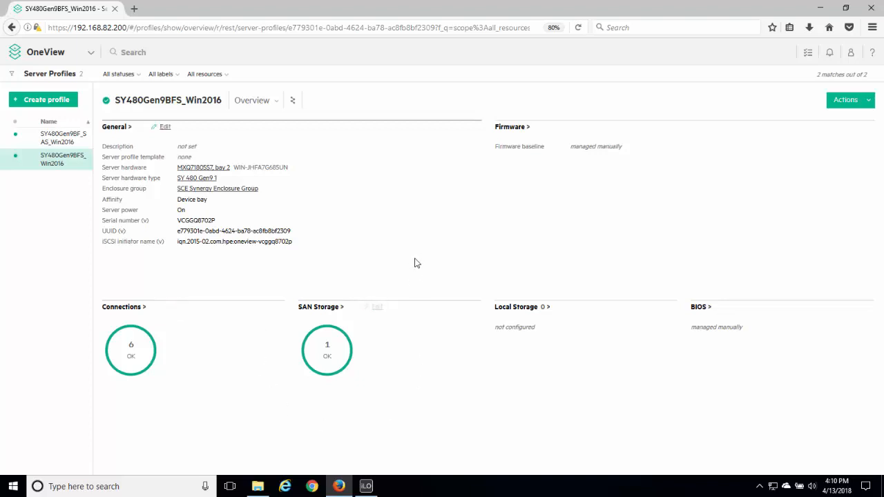
click(850, 100)
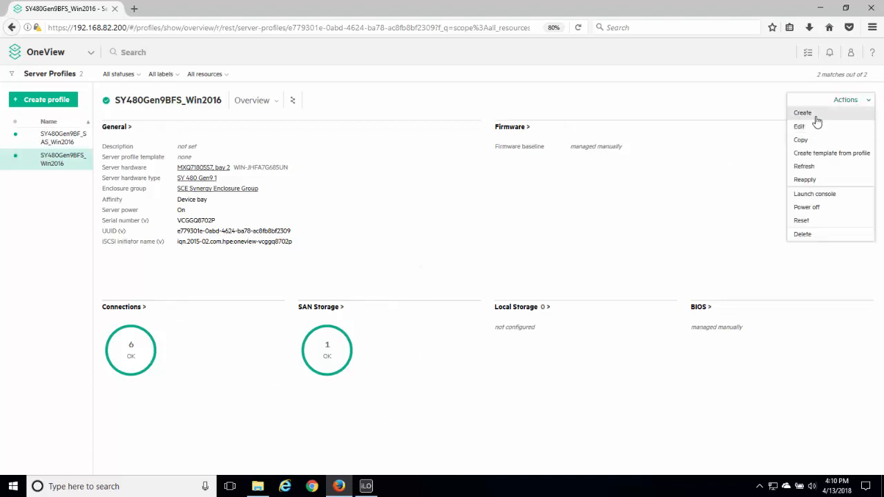
click(803, 124)
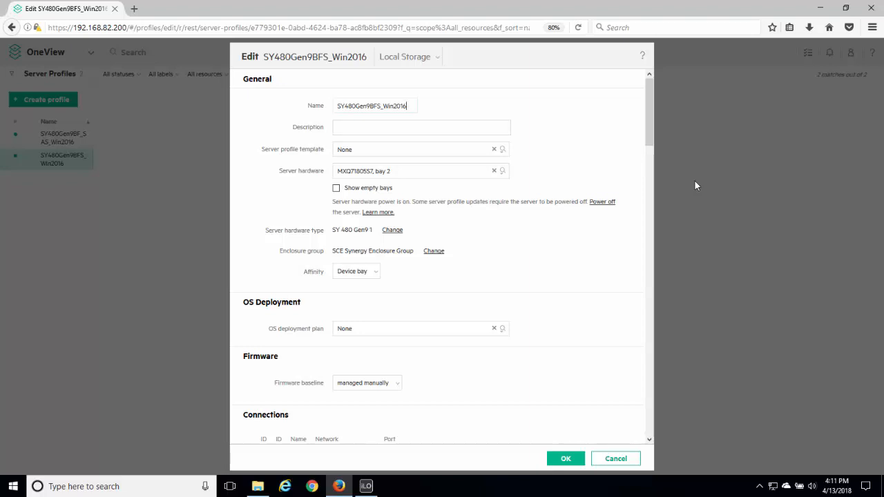
Review the available server hardware and OS deployment plans in the SY480Gen9BFS_Win2016 profile, keeping the current selections.
click(503, 171)
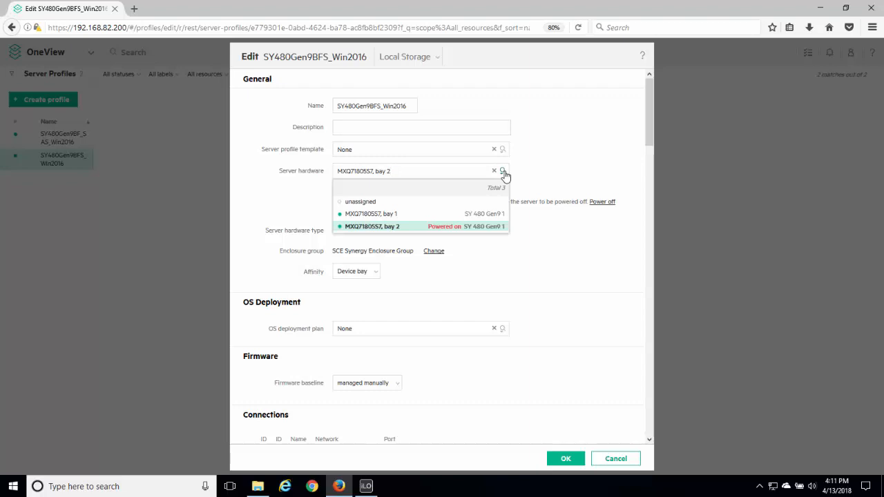
click(503, 172)
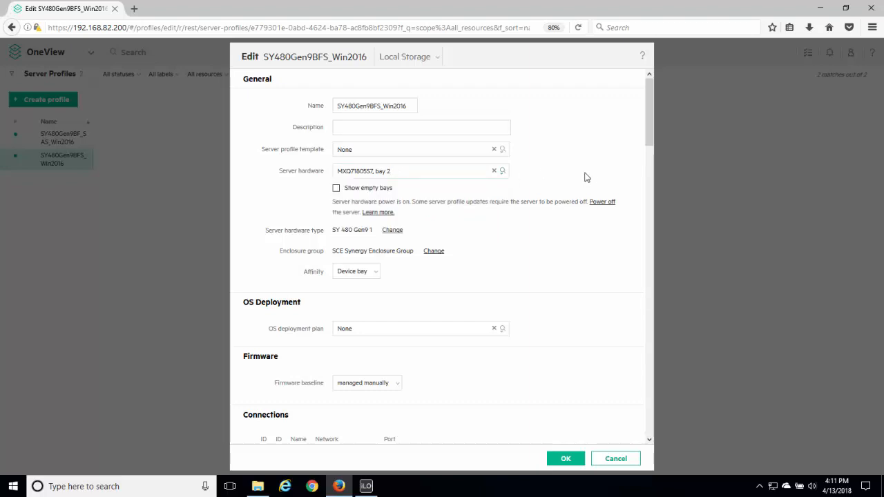
drag(654, 101, 659, 135)
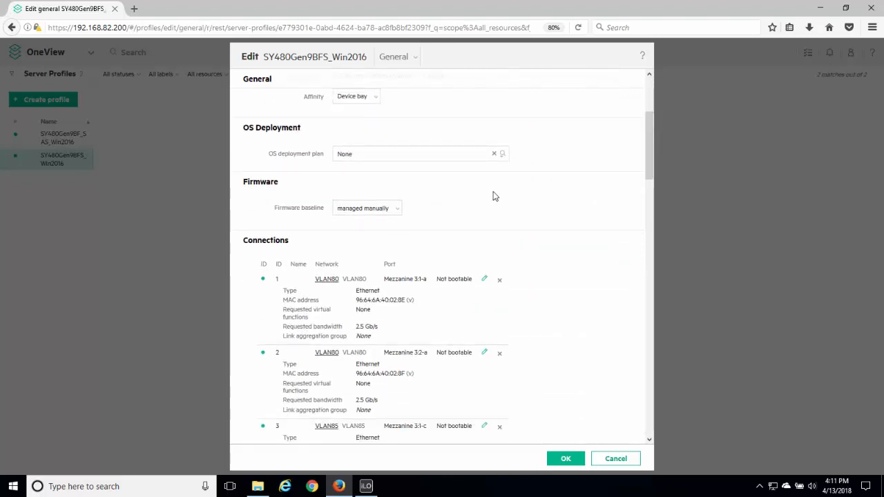
click(502, 154)
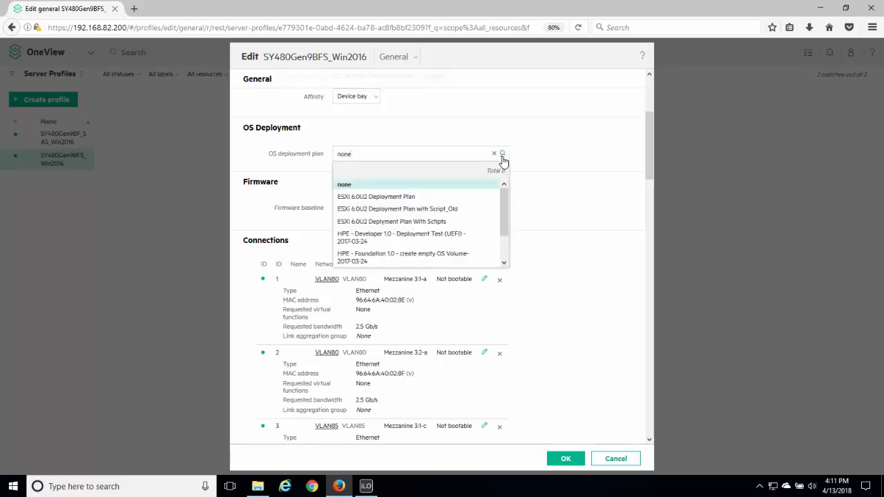
click(502, 157)
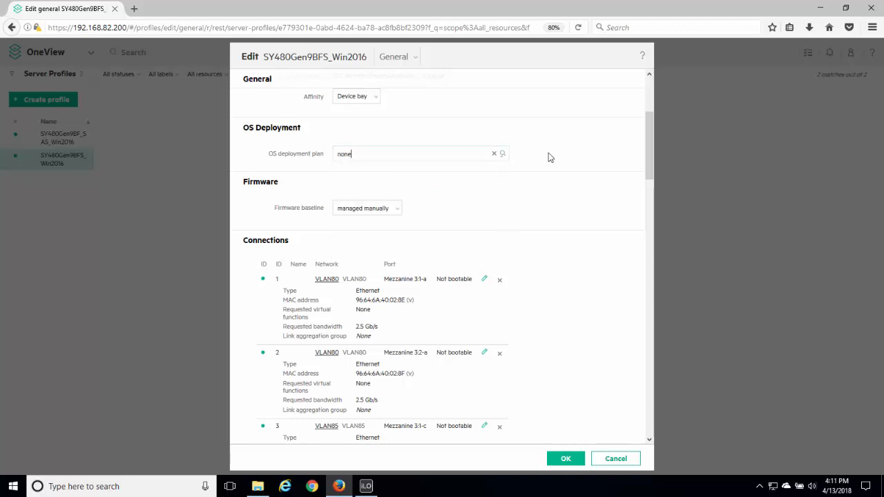
Try the Service Pack for ProLiant version 2017.10.1 firmware baseline with the Firmware only installation method, and set the baseline back to managed manually.
scroll(650, 143, down, 1)
scroll(650, 143, down, 1)
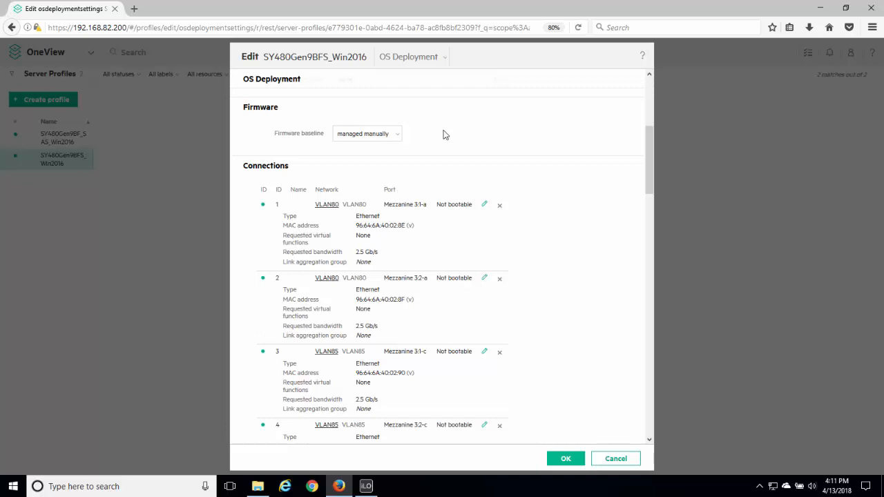
click(398, 138)
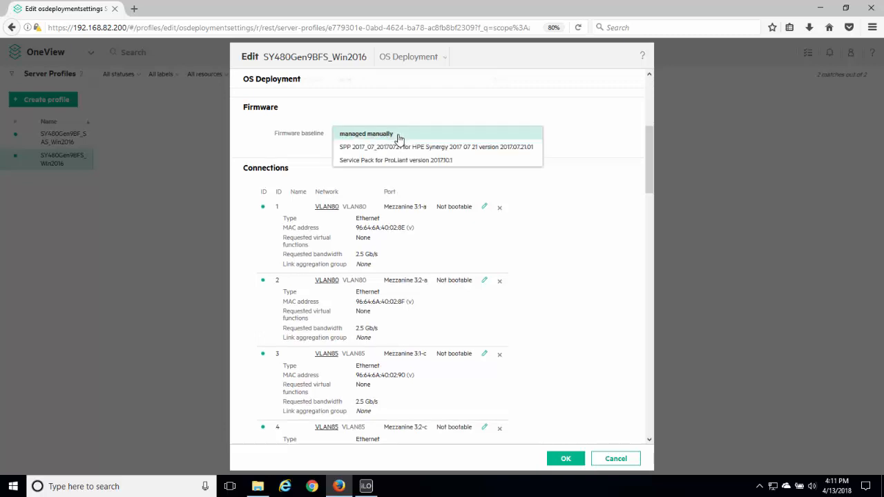
click(384, 160)
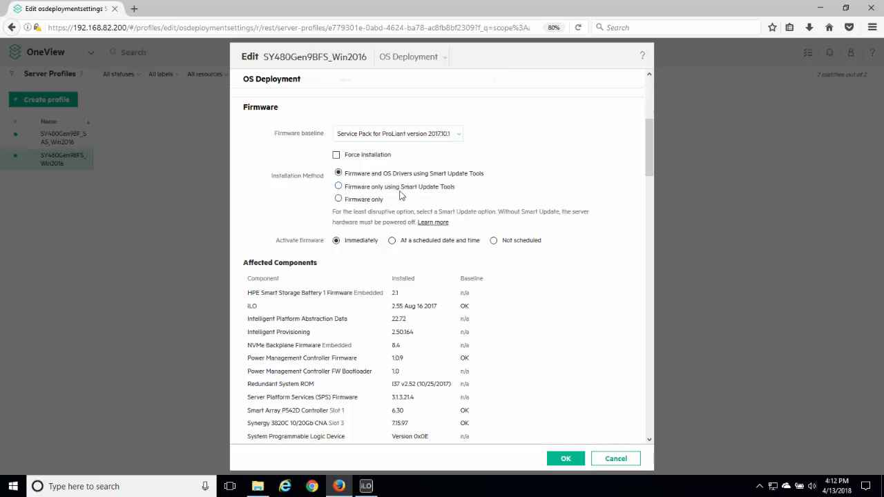
click(339, 199)
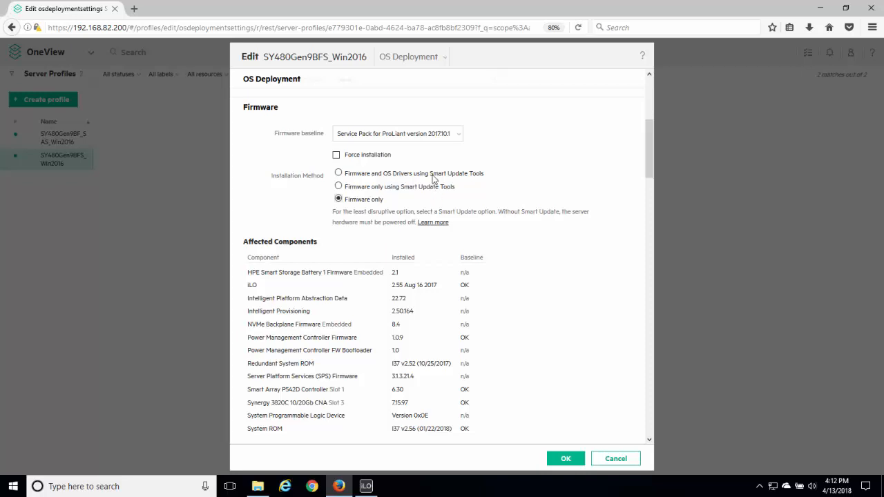
click(456, 134)
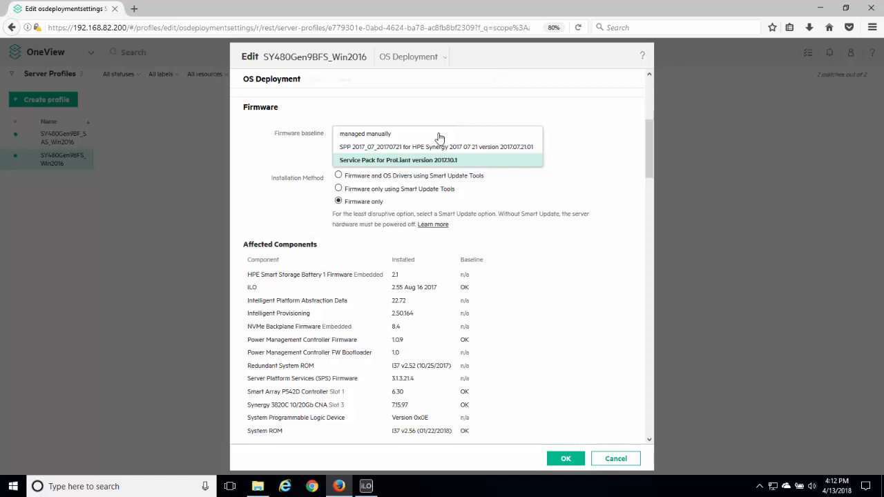
click(380, 135)
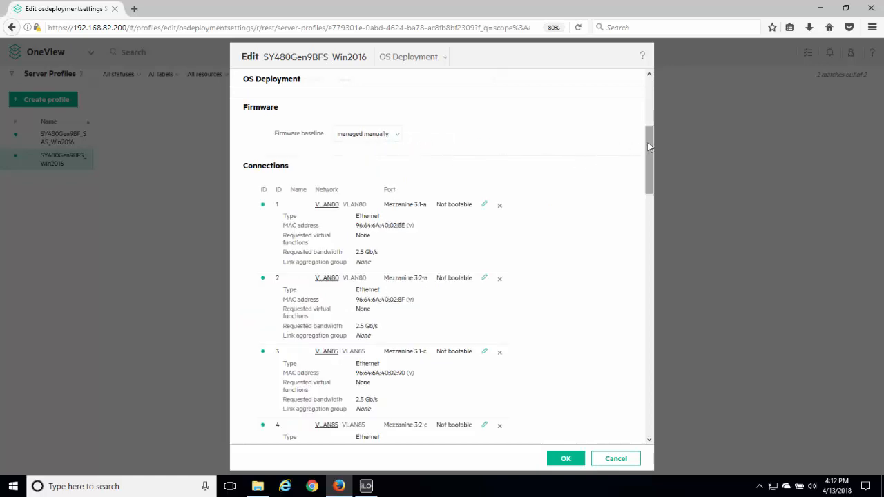
Review the Ethernet and Fibre Channel connections defined in the SY480Gen9BFS_Win2016 profile.
scroll(649, 149, down, 2)
drag(649, 151, 649, 154)
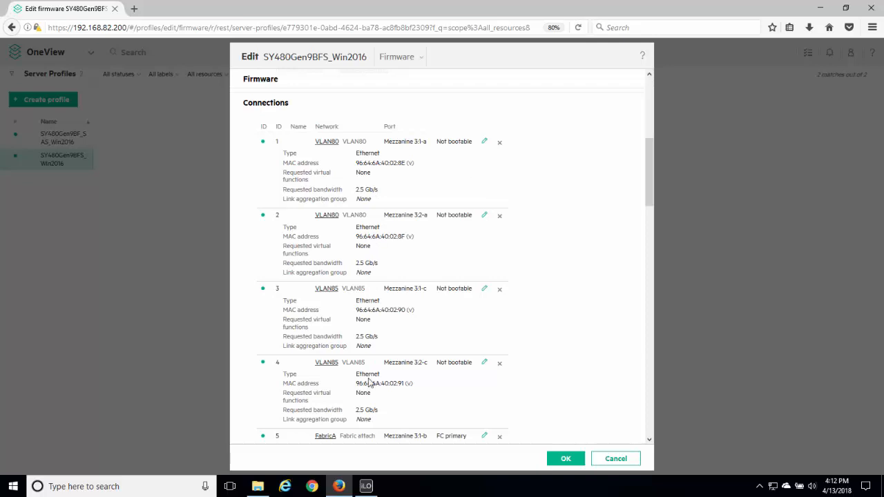
drag(647, 157, 654, 194)
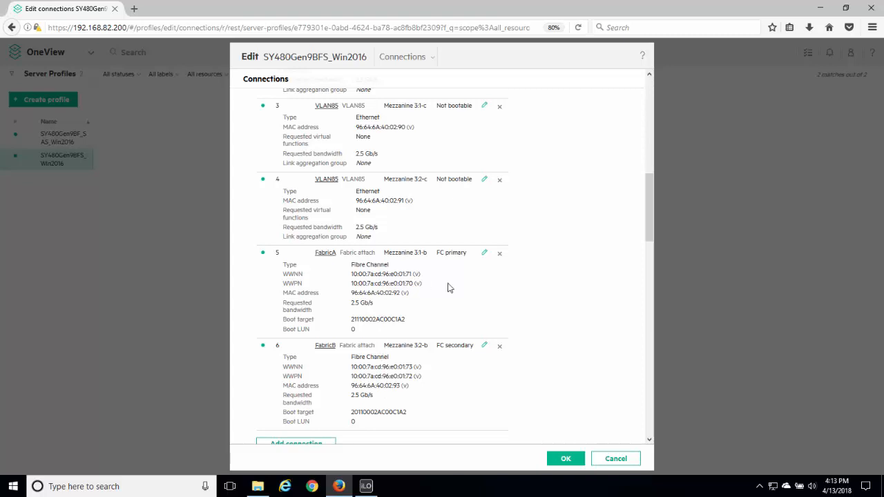
drag(649, 193, 651, 224)
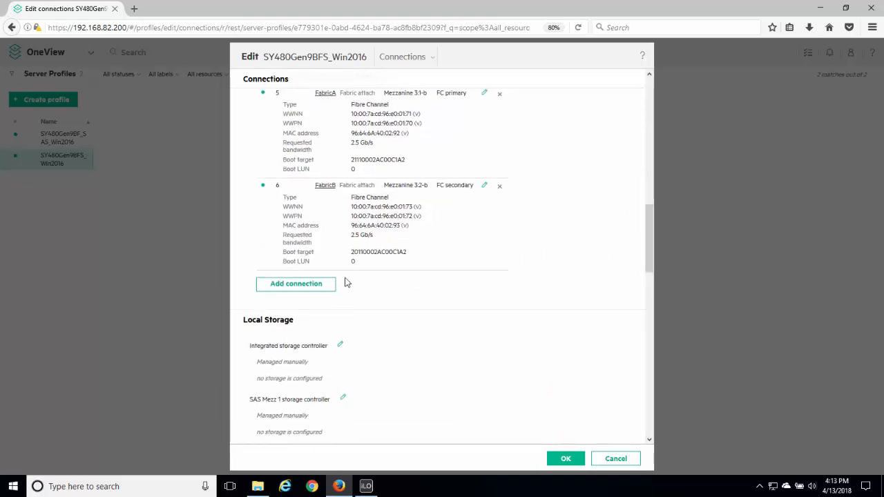
Try adding an Ethernet connection on network VLAN82 to the profile, and remove it from the connections list.
click(311, 287)
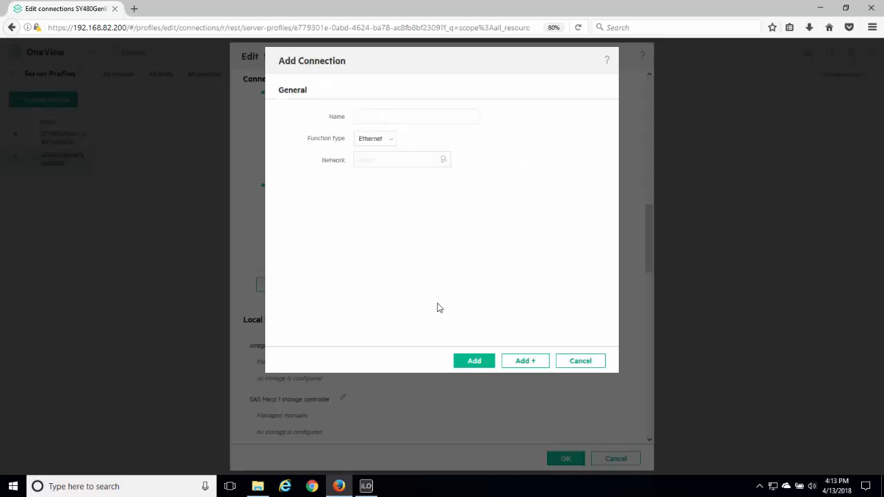
click(443, 163)
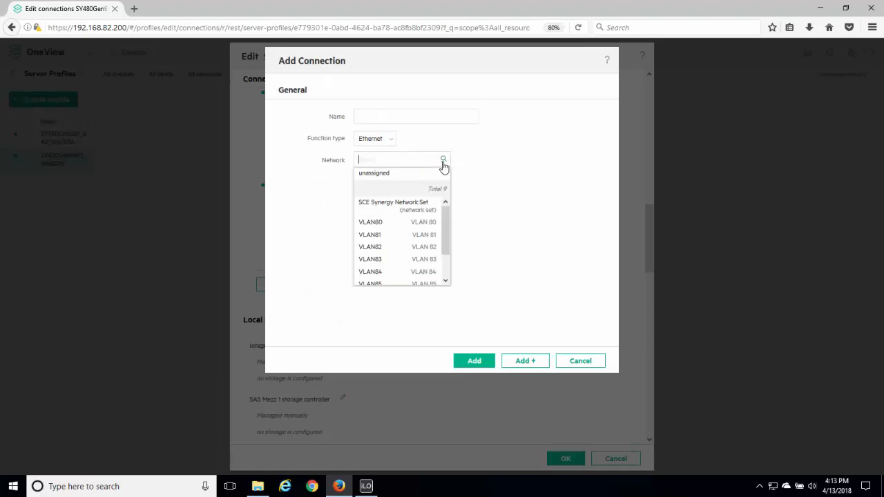
click(370, 247)
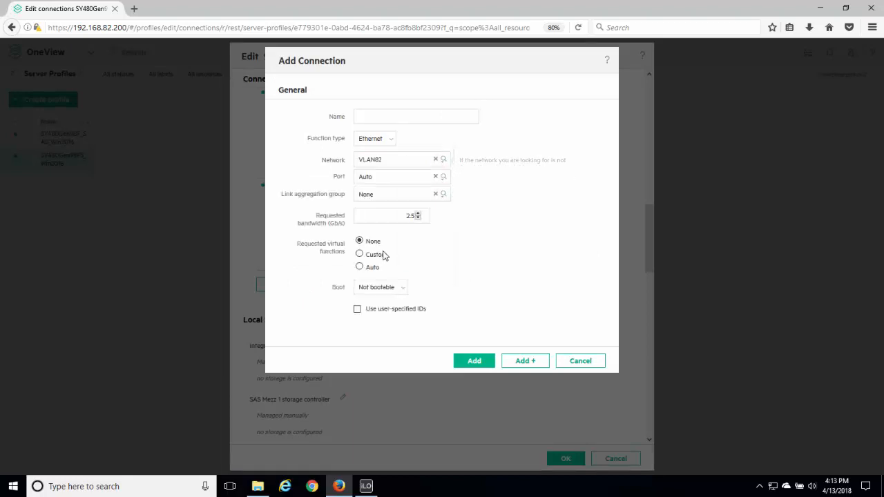
click(476, 363)
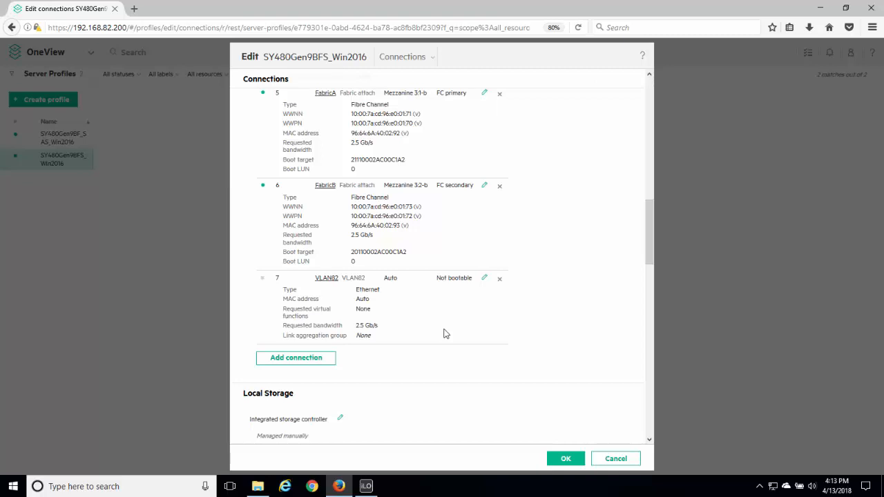
click(500, 280)
Switch to the iLO remote console and inspect the server's network adapters and storage controllers in Device Manager, closing it when done.
drag(652, 237, 645, 176)
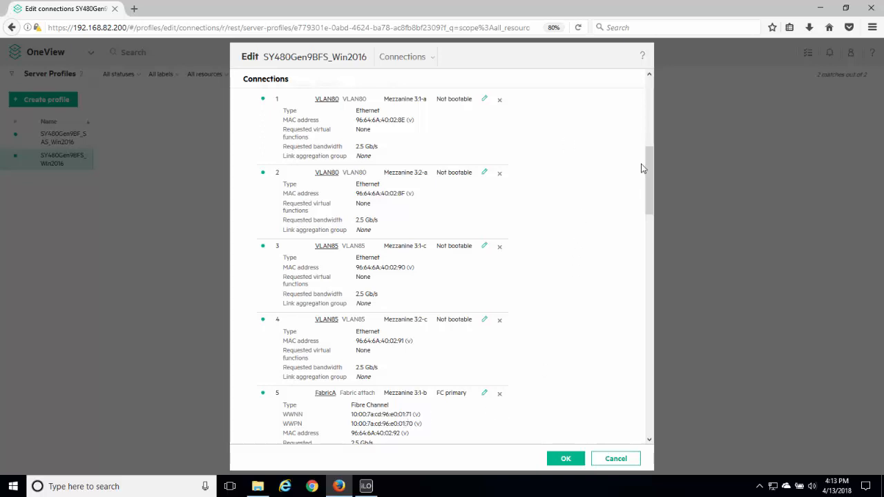
drag(647, 172, 647, 164)
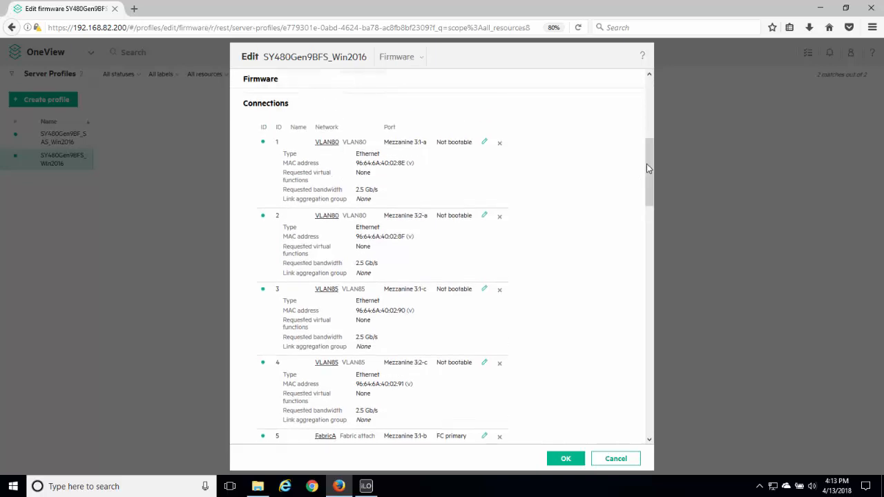
click(366, 488)
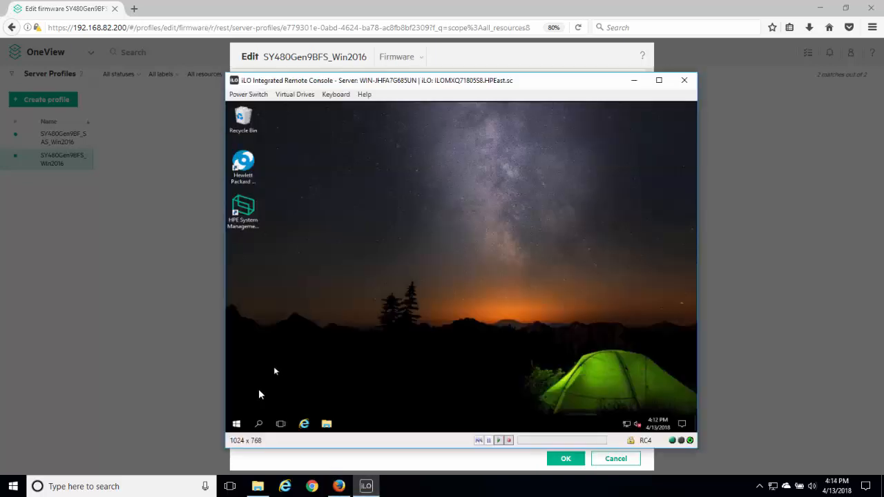
right_click(236, 425)
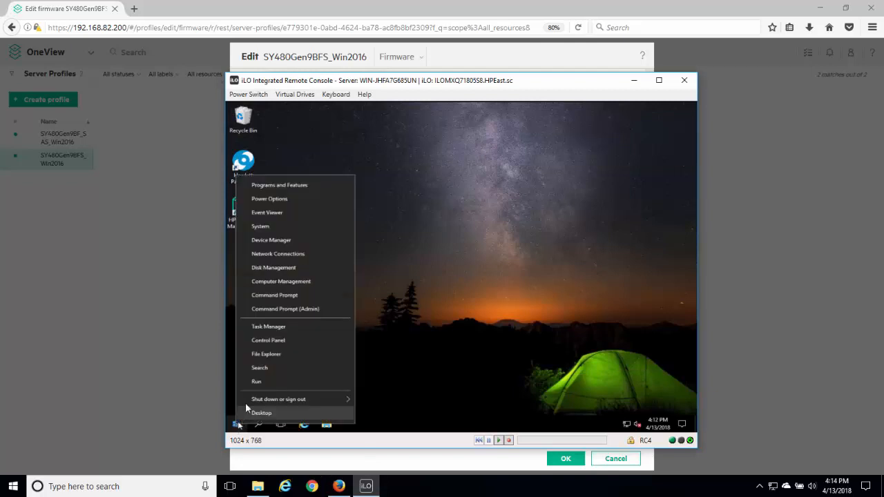
click(271, 240)
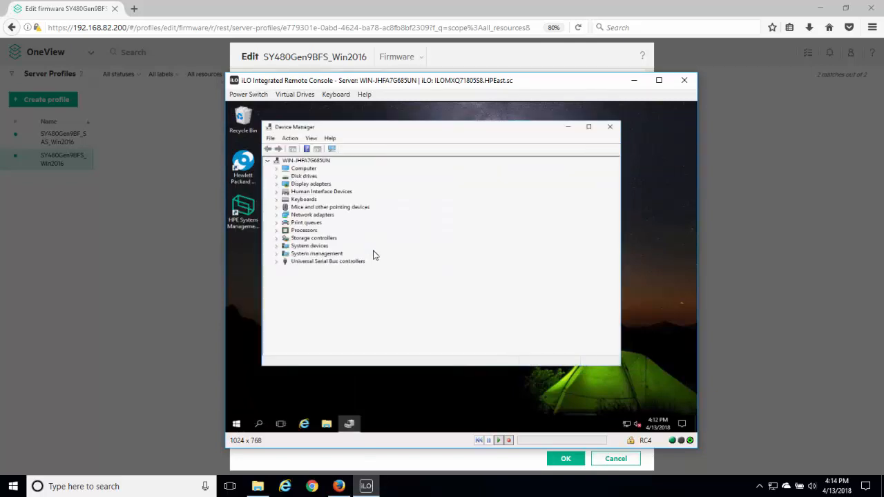
click(276, 215)
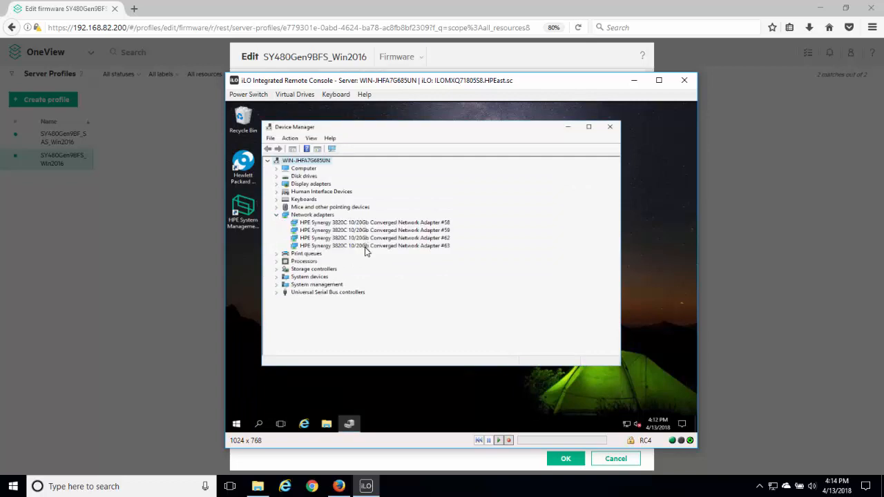
click(276, 215)
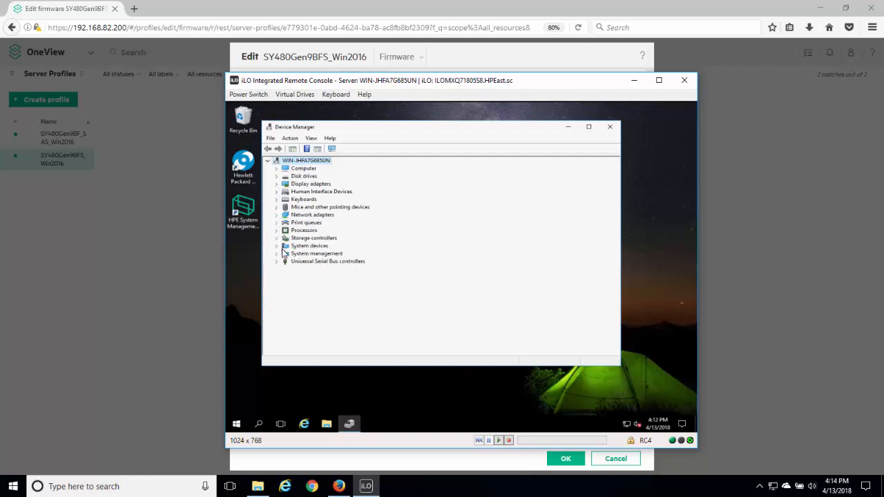
click(276, 238)
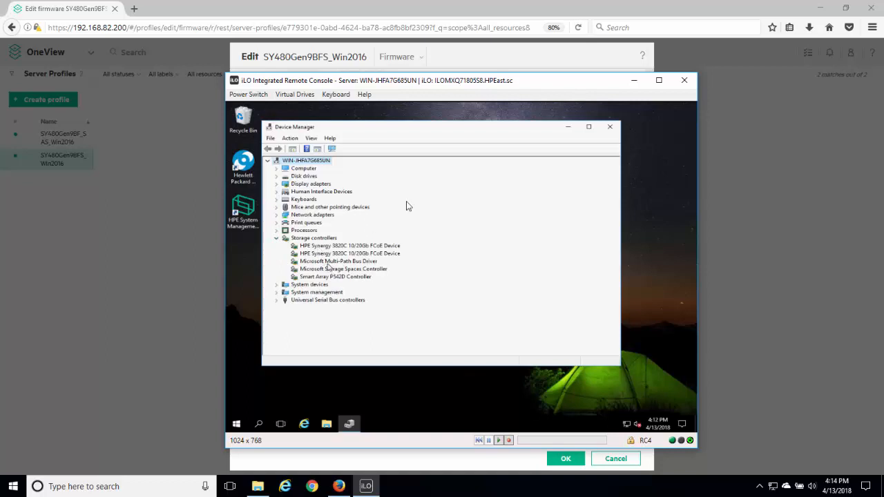
click(610, 130)
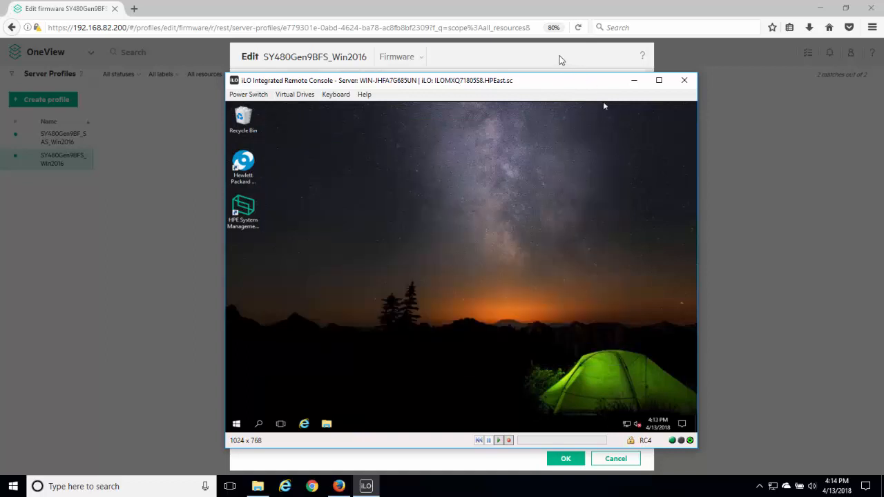
Return to the profile editor in OneView and review its Local Storage and SAN Storage settings.
click(561, 61)
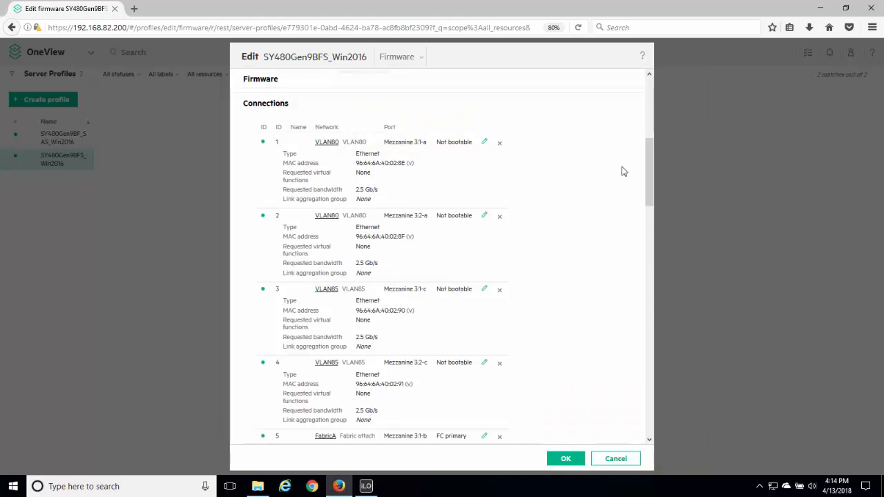
drag(650, 150, 663, 239)
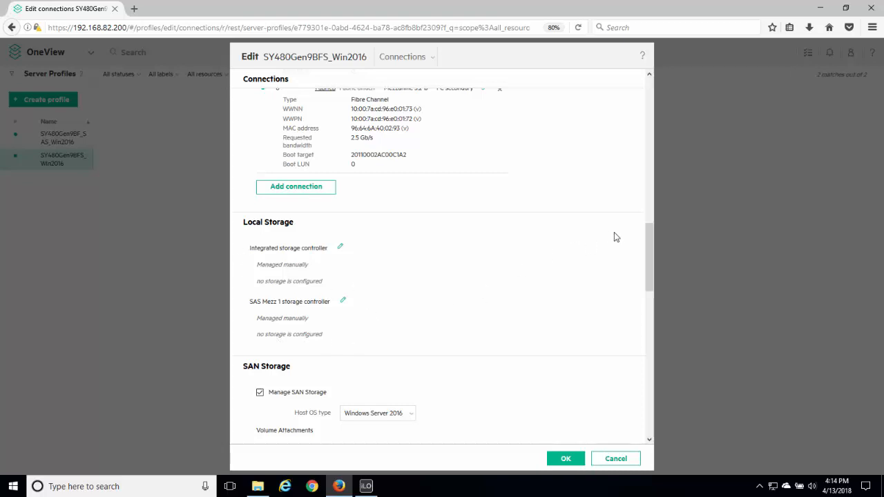
drag(650, 231, 655, 264)
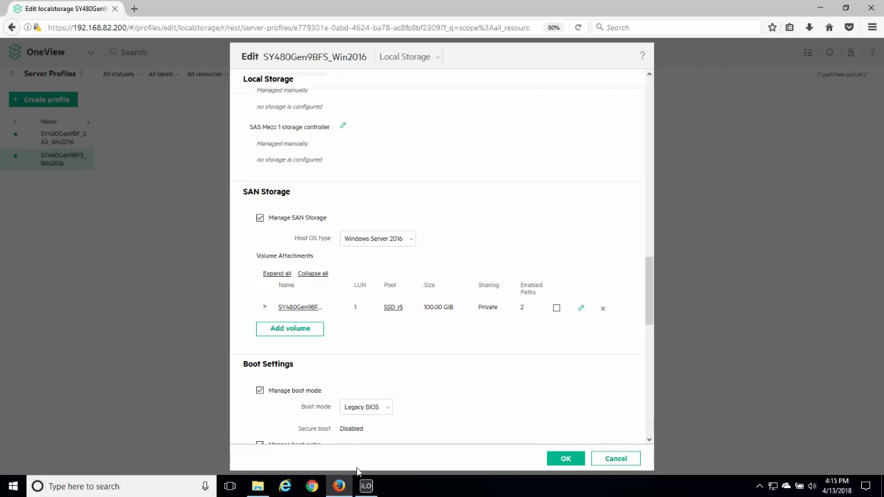
Switch to the iLO remote console and view the server's drives under This PC in File Explorer.
click(366, 486)
click(328, 423)
click(297, 237)
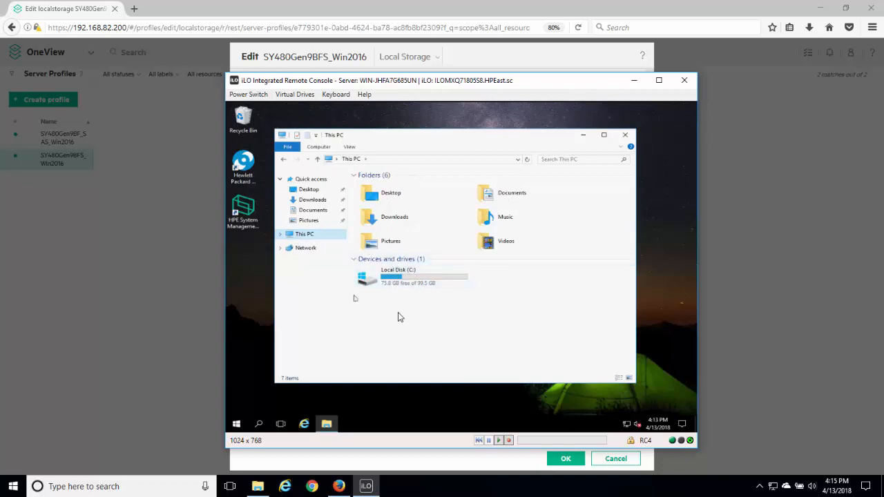
Return to OneView and start adding a SAN volume to the profile, with type New volume and name OurVolume.
click(462, 59)
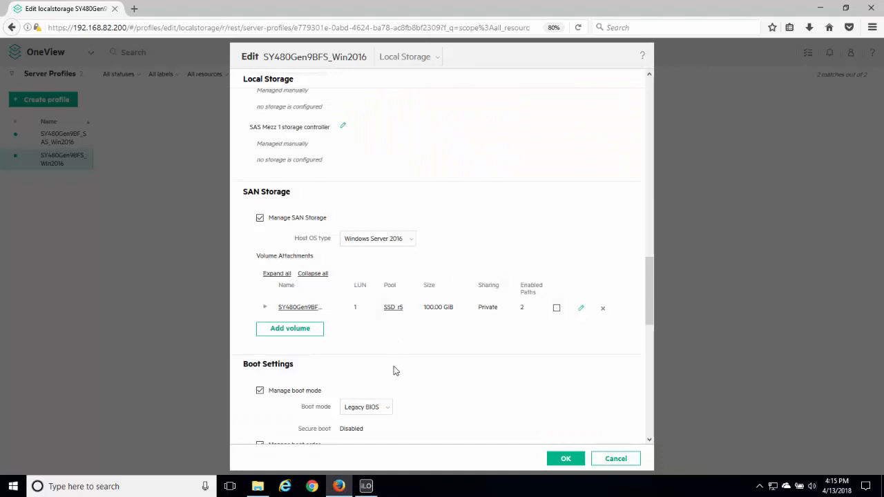
click(296, 330)
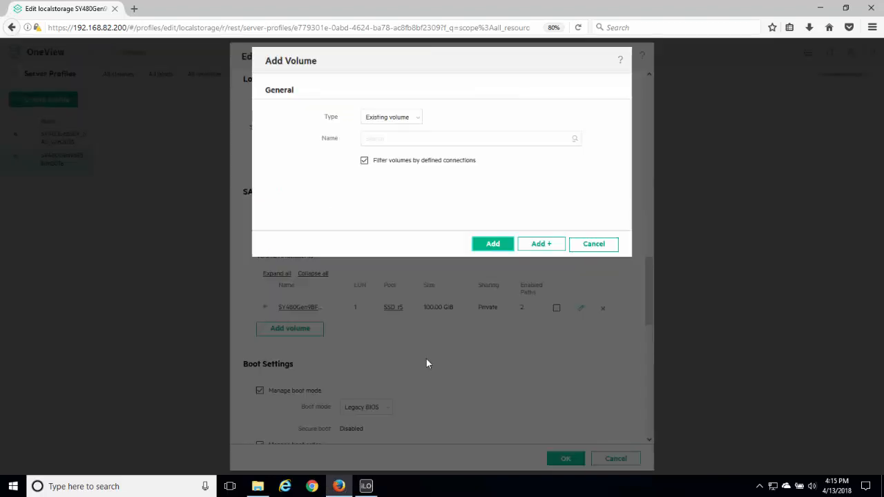
click(419, 121)
click(401, 134)
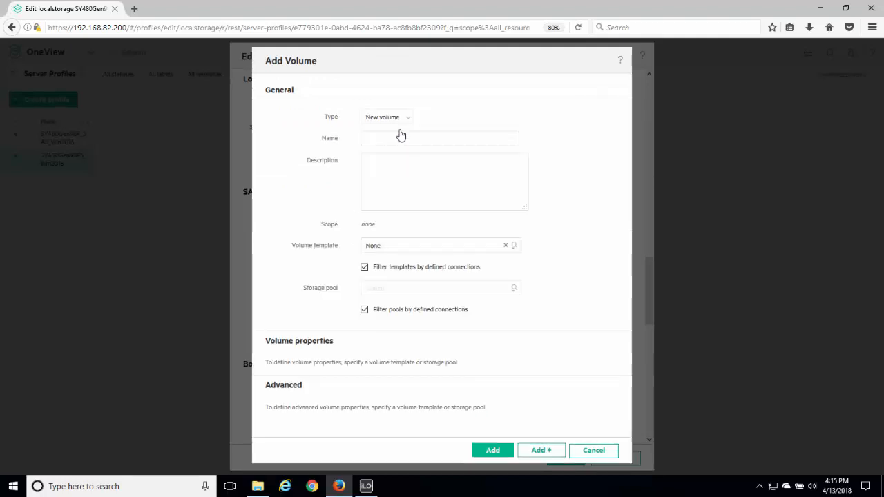
click(388, 139)
text(o)
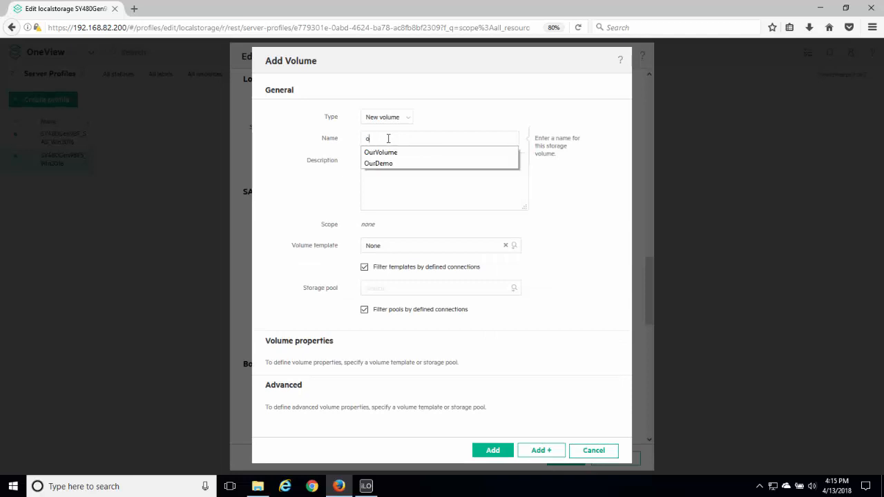
click(387, 153)
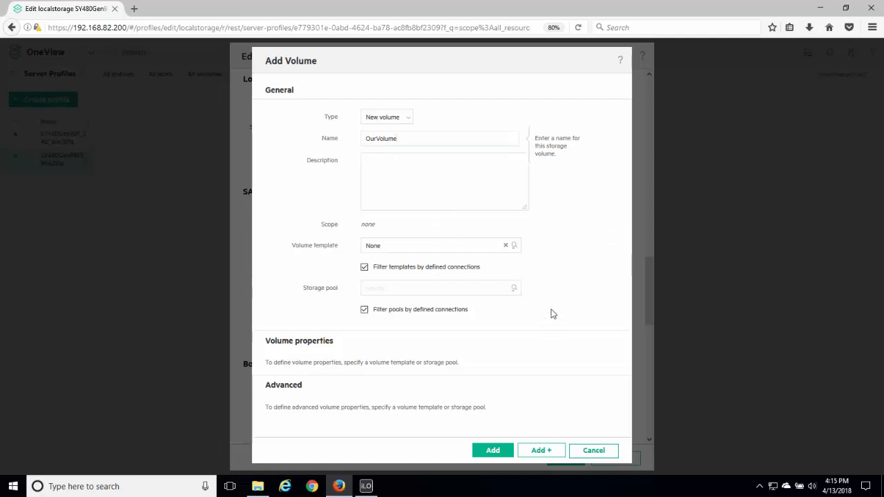
Assign OurVolume to the SSD_r5 storage pool on SolutionCenterEast7450, add it, and save the server profile.
click(516, 292)
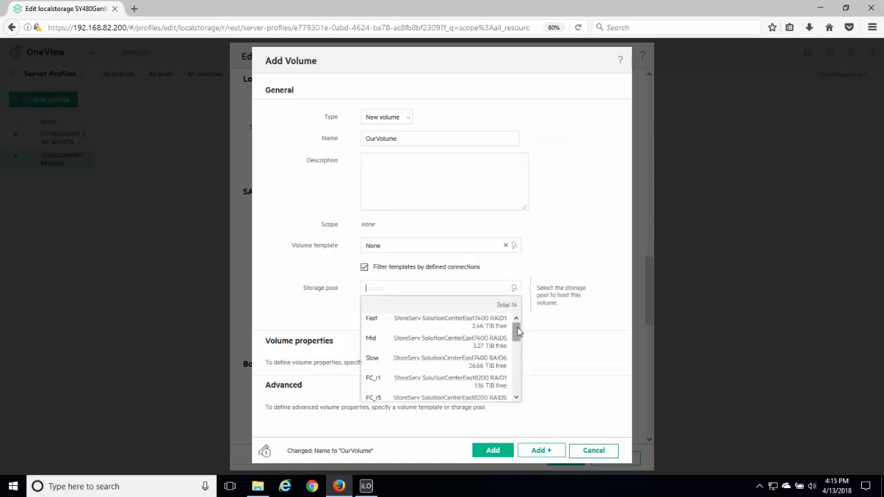
drag(518, 336, 521, 367)
drag(521, 371, 521, 387)
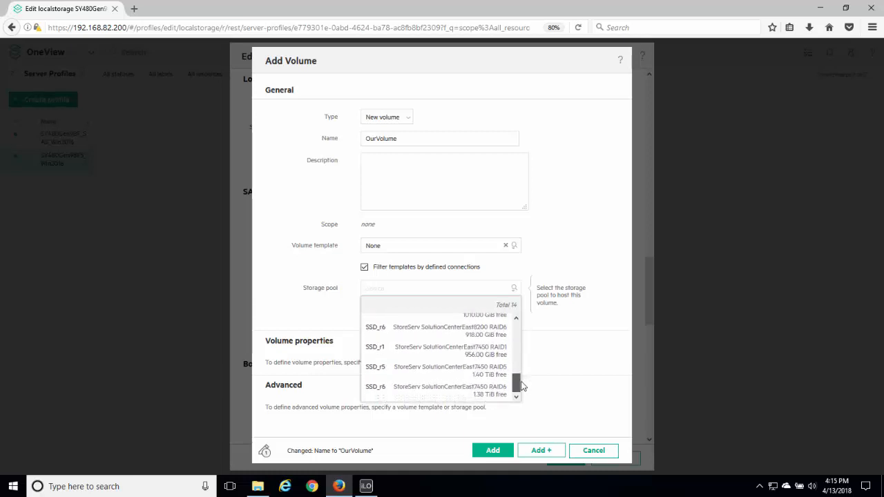
click(482, 377)
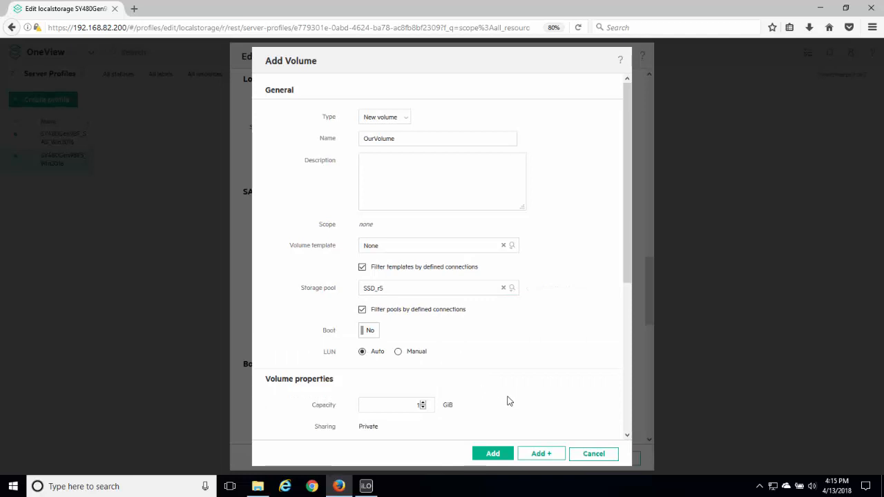
click(494, 454)
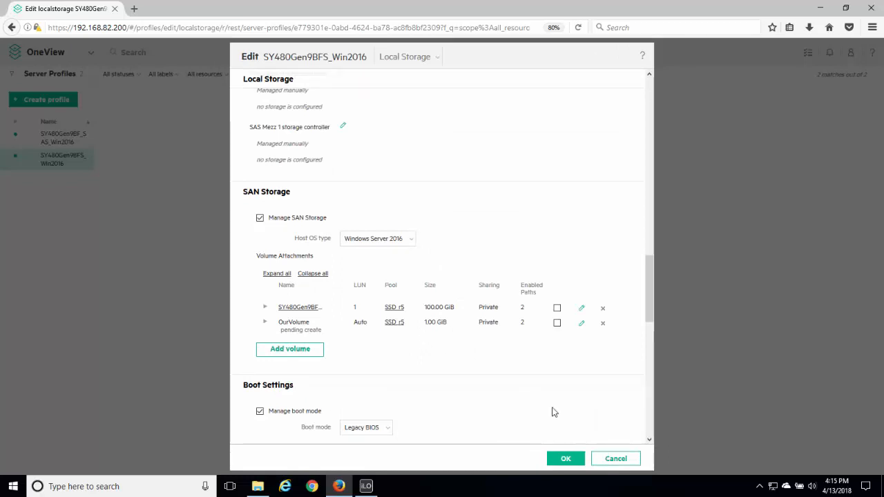
click(566, 459)
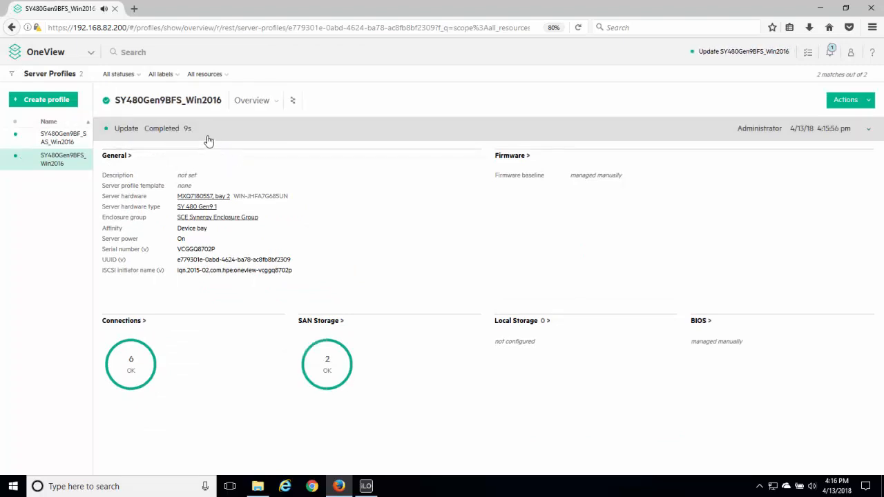
Reopen the SY480Gen9BFS_Win2016 profile for editing and check the SAN Storage volume attachments.
click(866, 103)
click(801, 128)
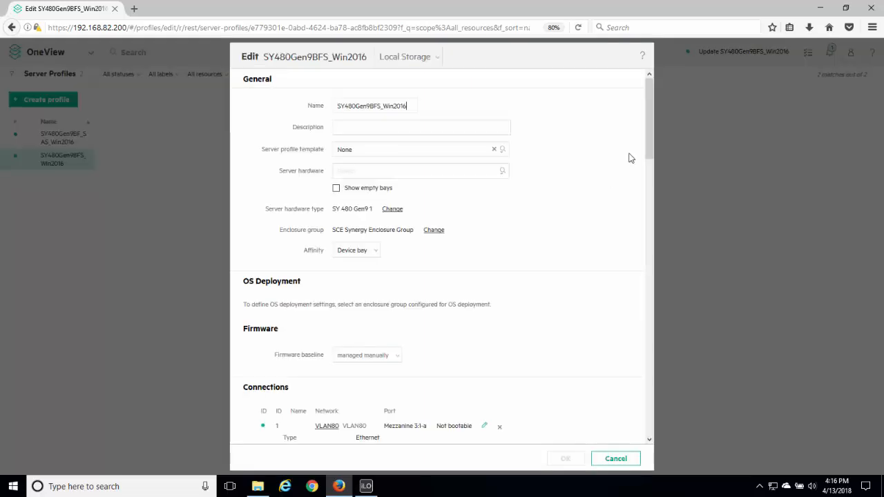
drag(655, 132, 673, 299)
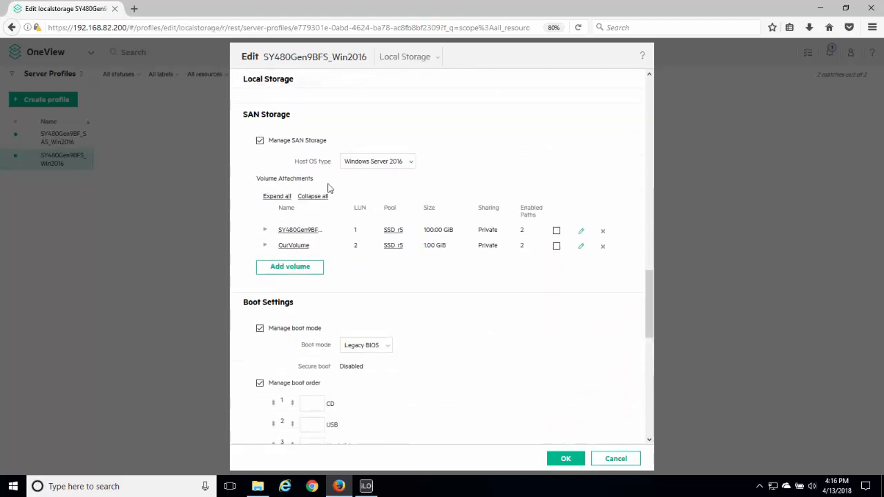
Switch to the iLO remote console and open Disk Management on the Windows server.
click(367, 486)
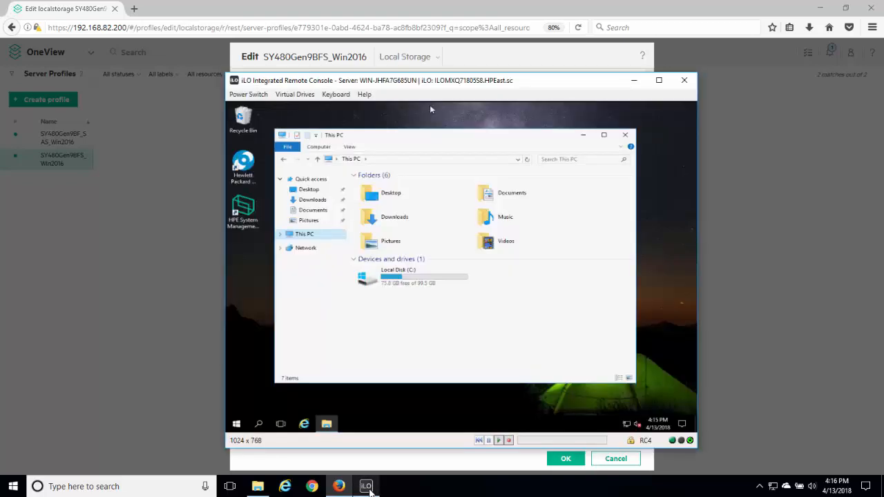
right_click(238, 425)
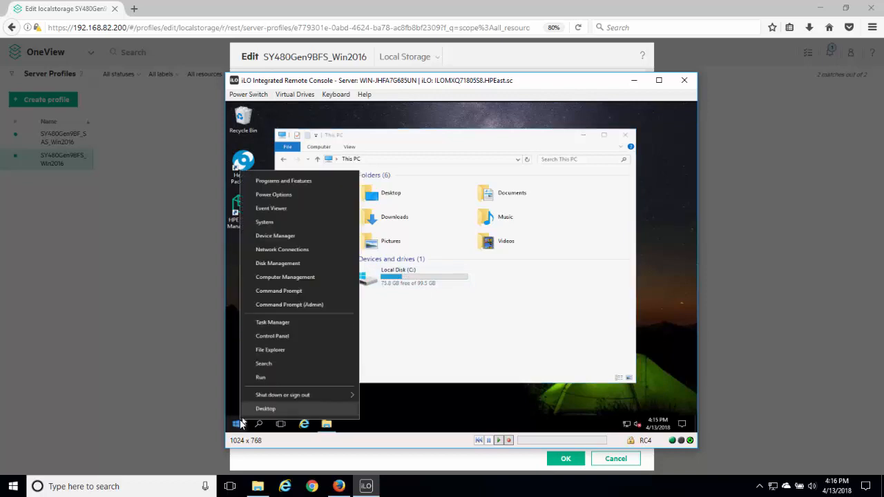
click(279, 263)
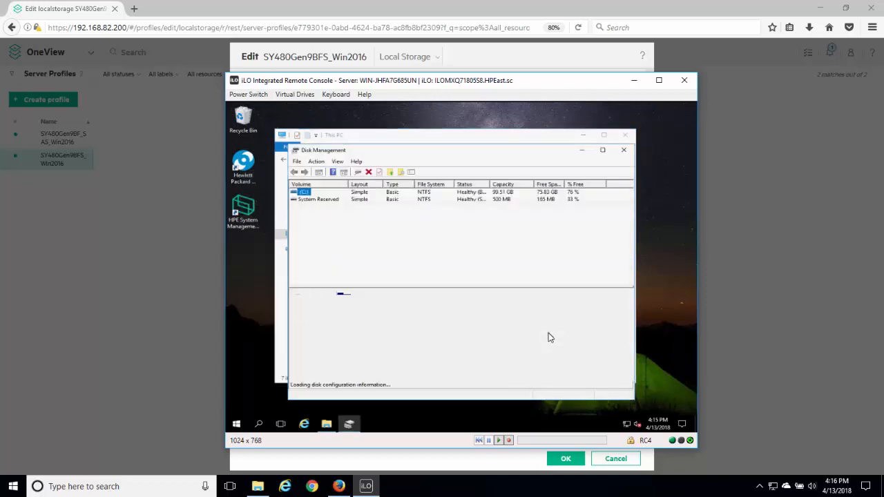
Bring Disk 1 online in Disk Management and initialize it with the MBR partition style.
right_click(329, 344)
click(346, 349)
right_click(328, 351)
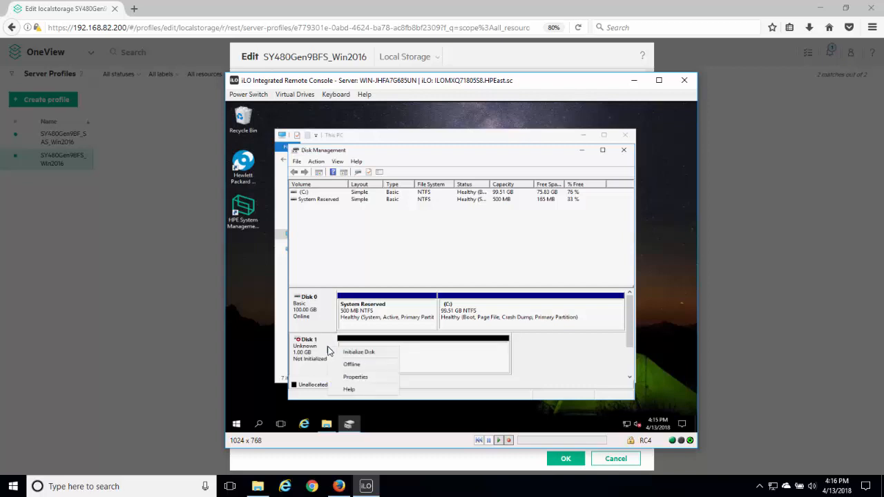
click(347, 353)
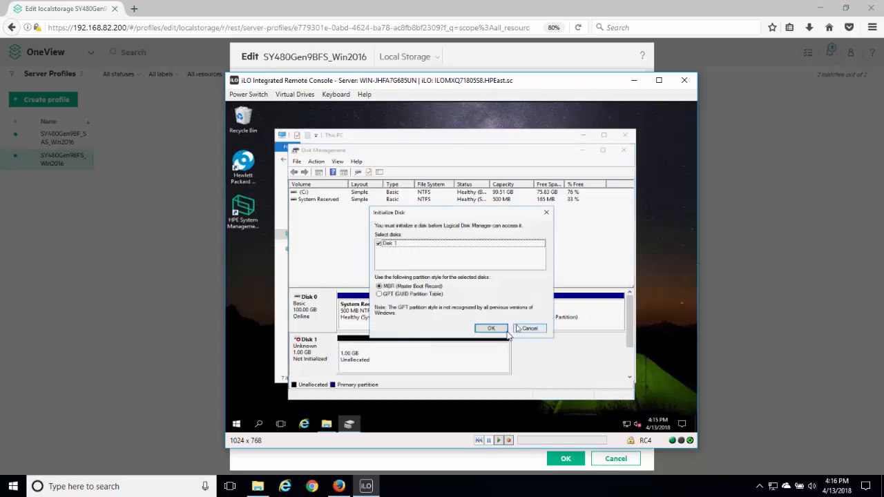
click(491, 328)
Create a 1021 MB simple volume on Disk 1 as drive D, quick-formatted with NTFS and labelled IngramMicro.
right_click(413, 359)
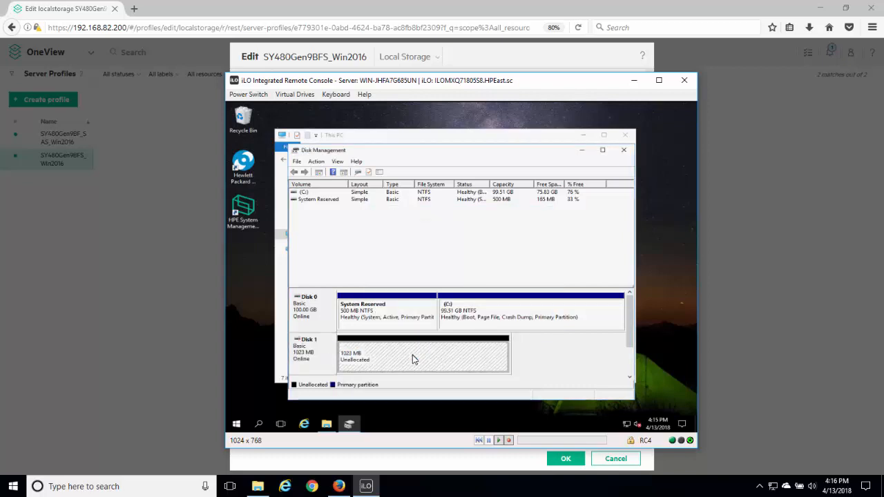
click(452, 284)
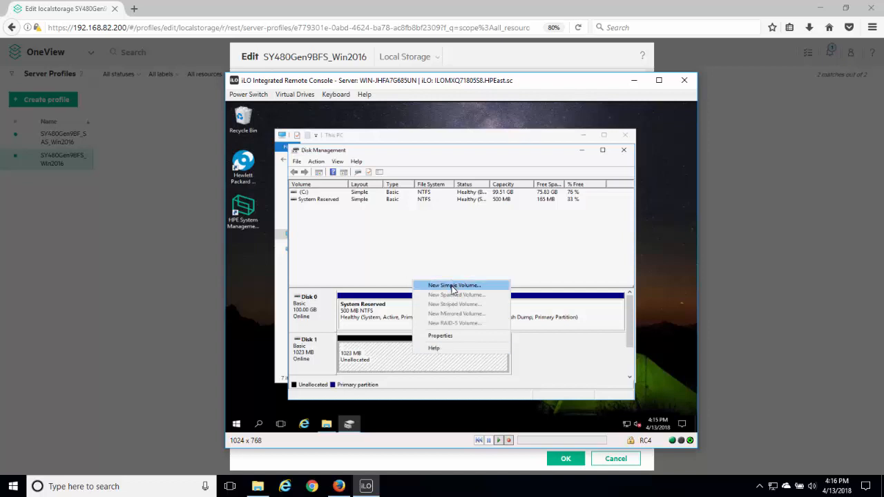
click(467, 348)
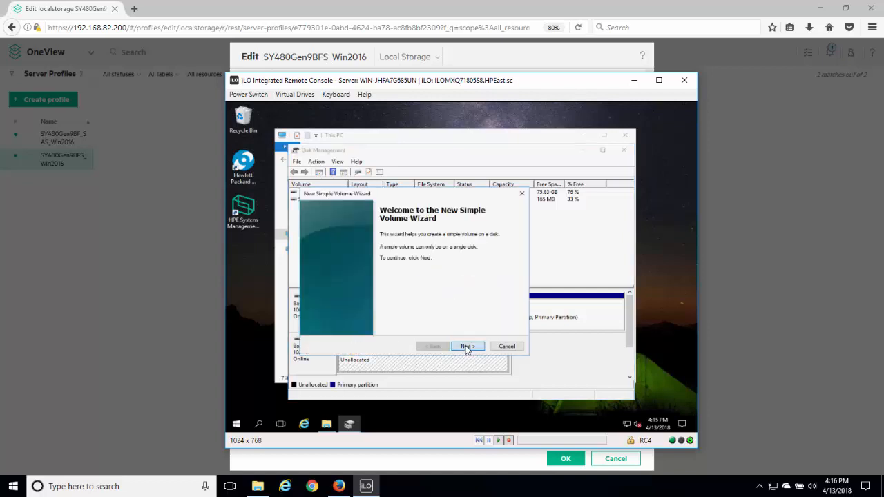
click(467, 348)
click(467, 347)
click(440, 297)
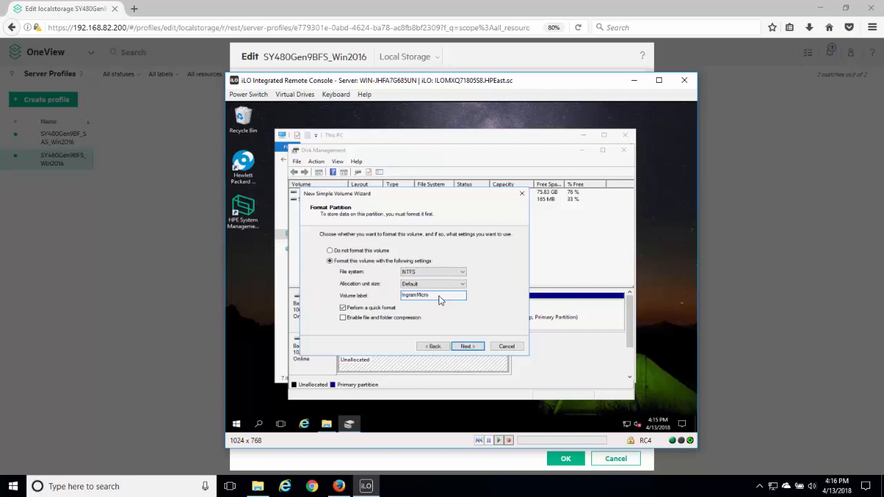
click(468, 347)
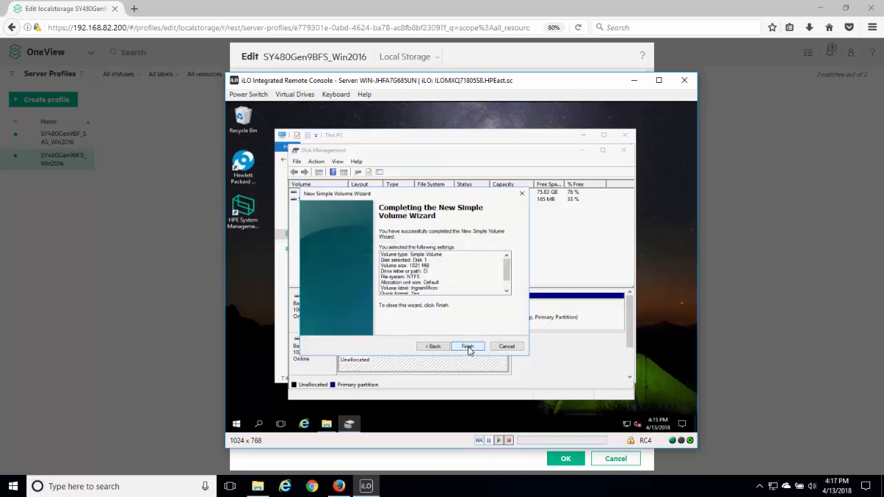
click(467, 348)
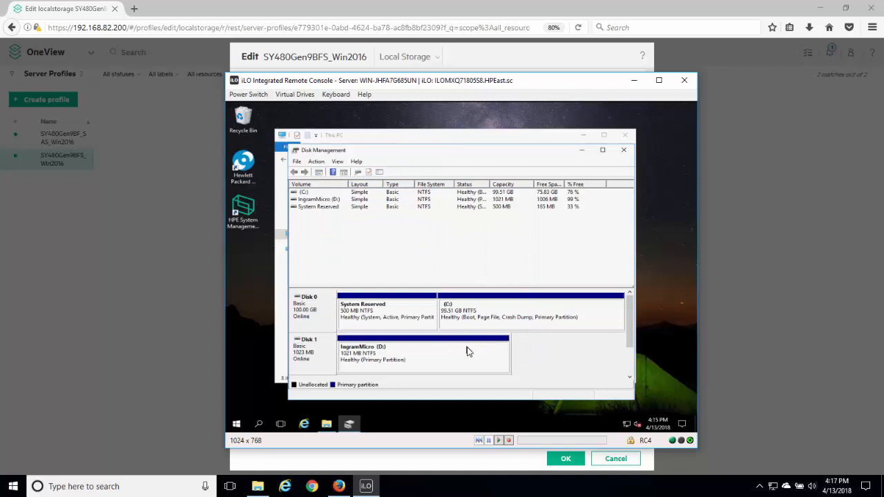
Close Disk Management and File Explorer on the Windows server and switch back to the OneView profile editor.
click(624, 150)
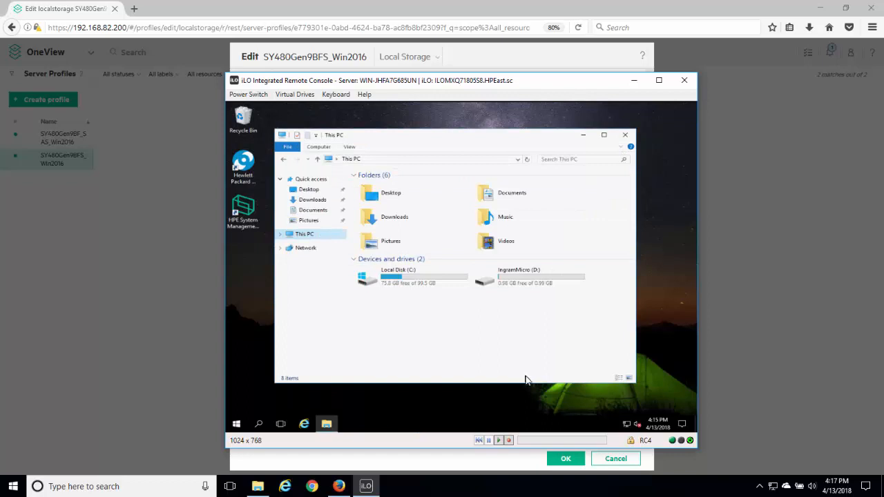
click(626, 134)
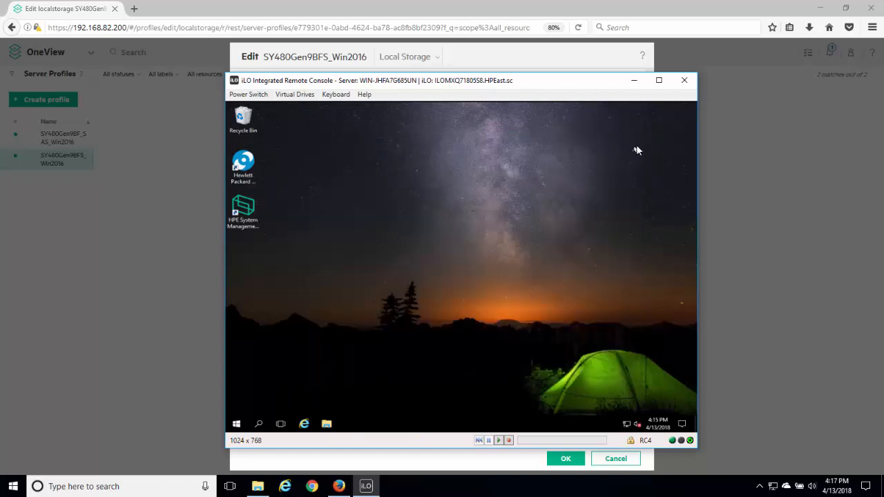
click(552, 56)
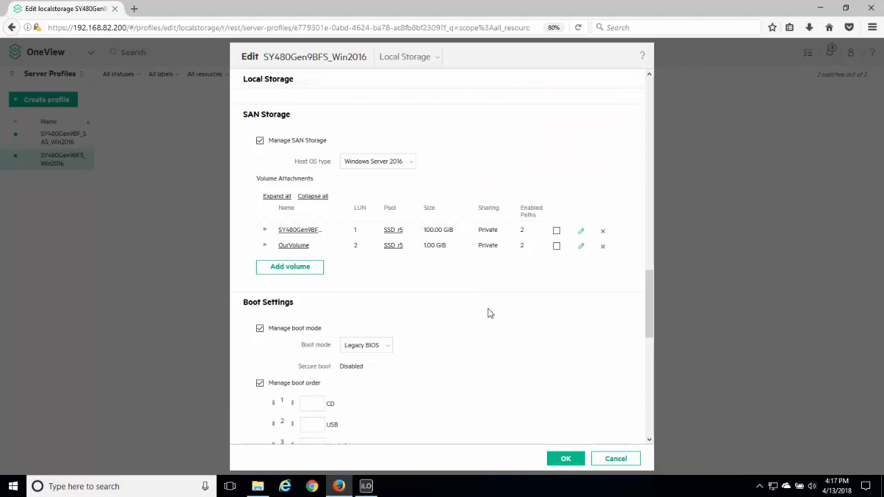
Review the available boot modes and the boot order in the profile's Boot Settings.
drag(648, 285, 651, 314)
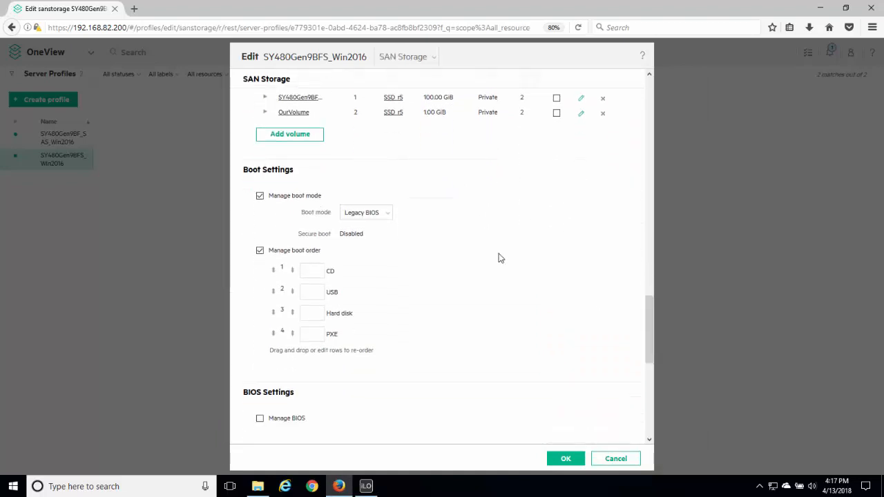
click(390, 212)
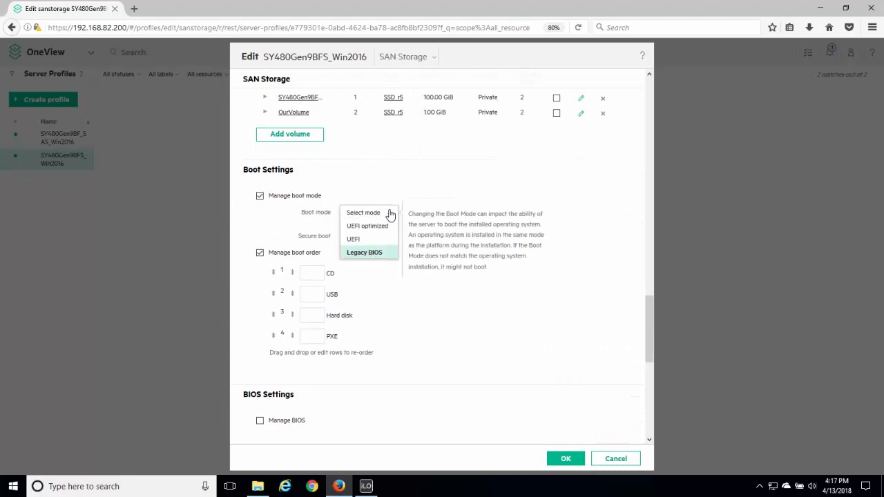
click(451, 186)
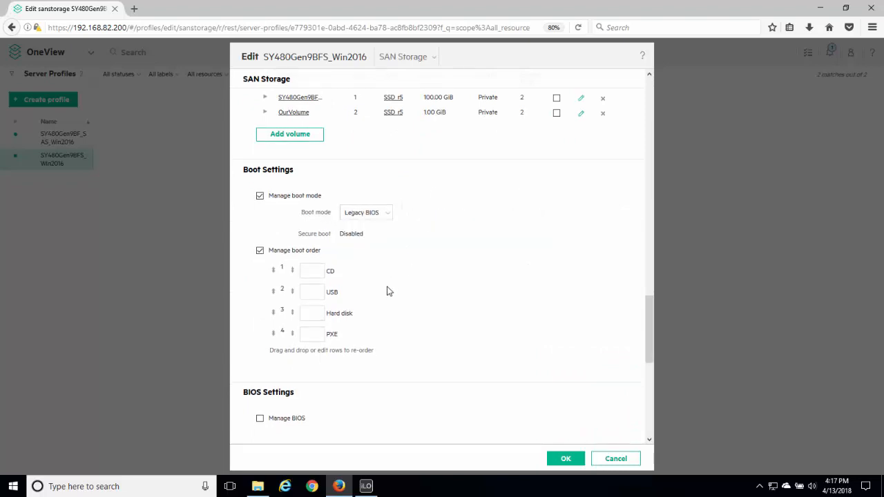
Enable Manage BIOS to review the editable BIOS settings, and cancel both the BIOS settings and the profile edit.
drag(650, 318, 656, 356)
click(260, 259)
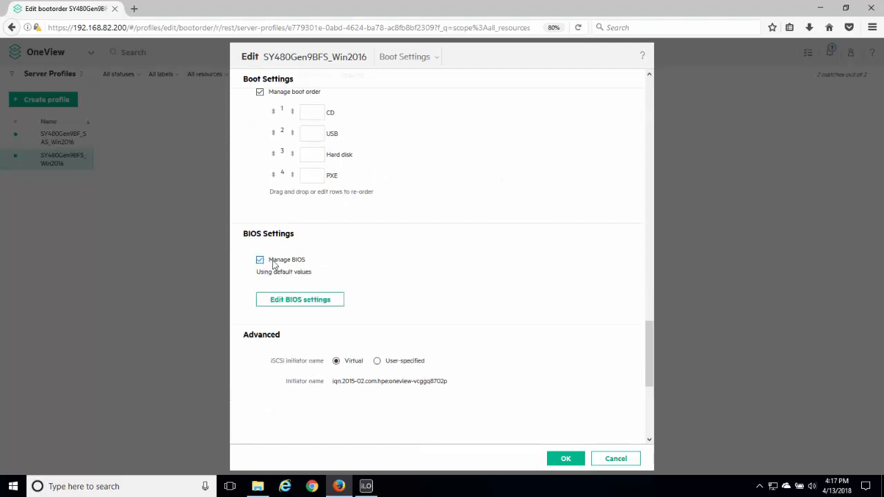
drag(653, 308, 653, 343)
click(317, 322)
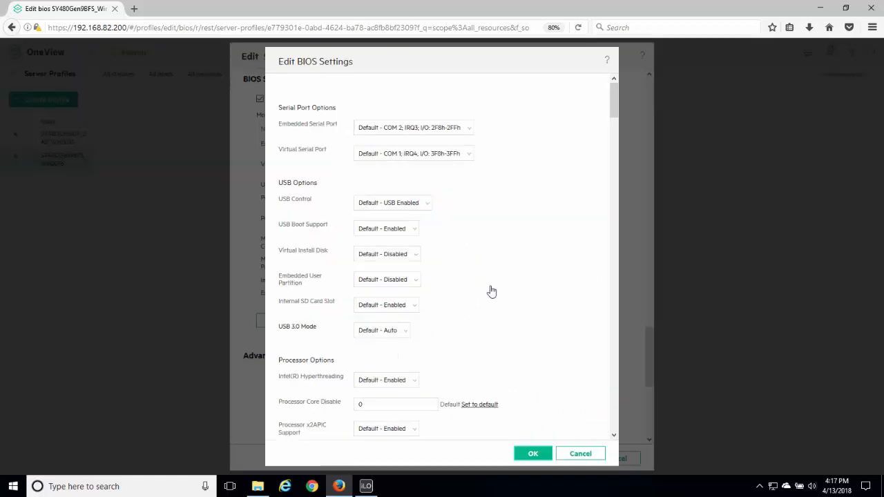
drag(616, 95, 621, 133)
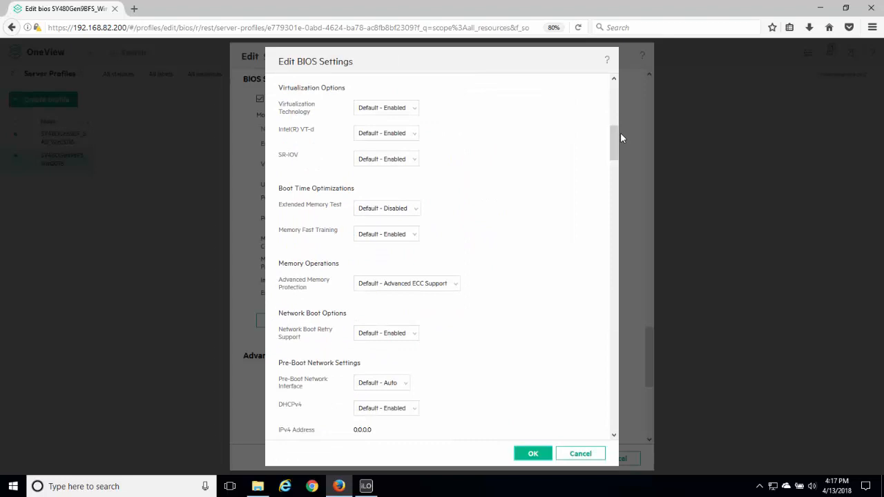
click(586, 455)
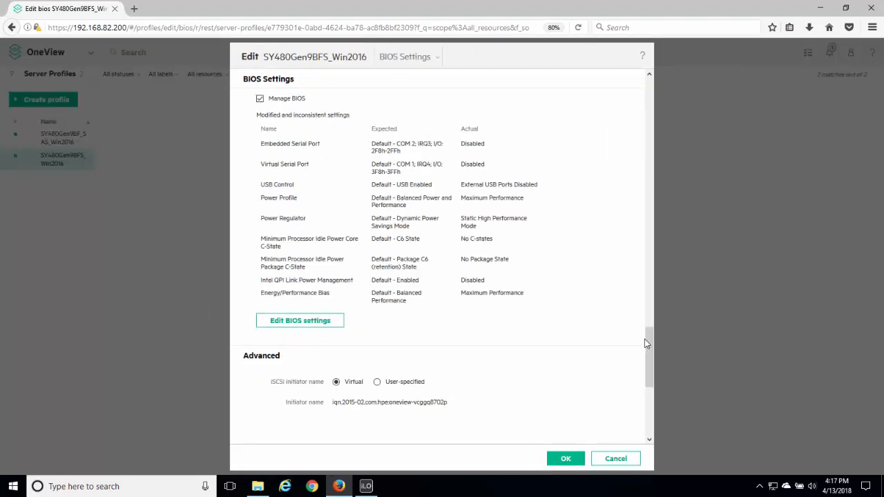
click(615, 457)
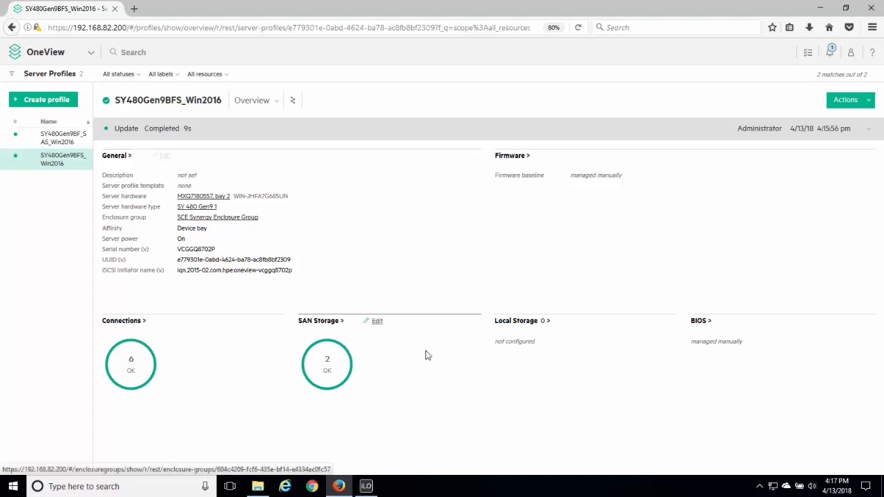
Close the iLO remote console and forcefully power off the SY480Gen9BFS_Win2016 server from its profile.
click(365, 487)
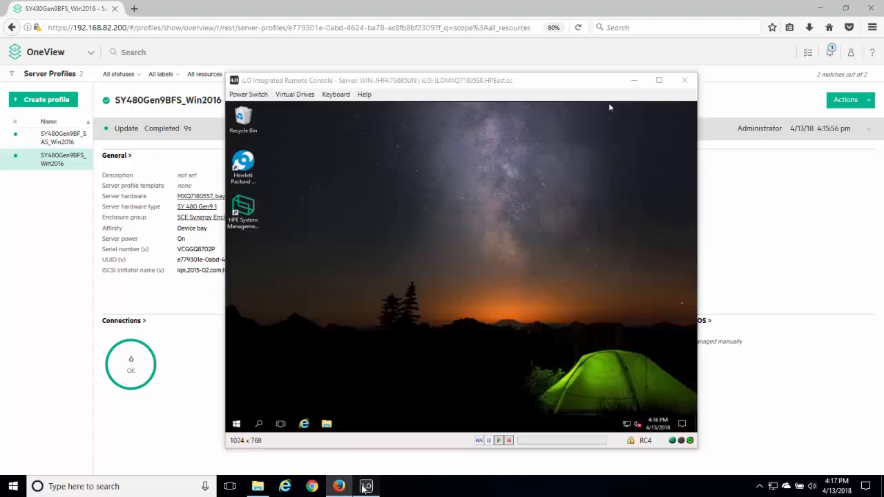
click(685, 81)
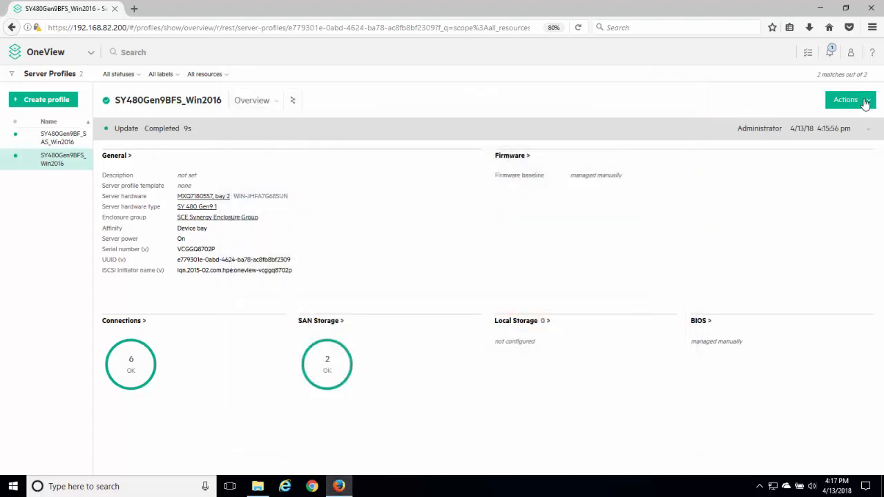
click(865, 102)
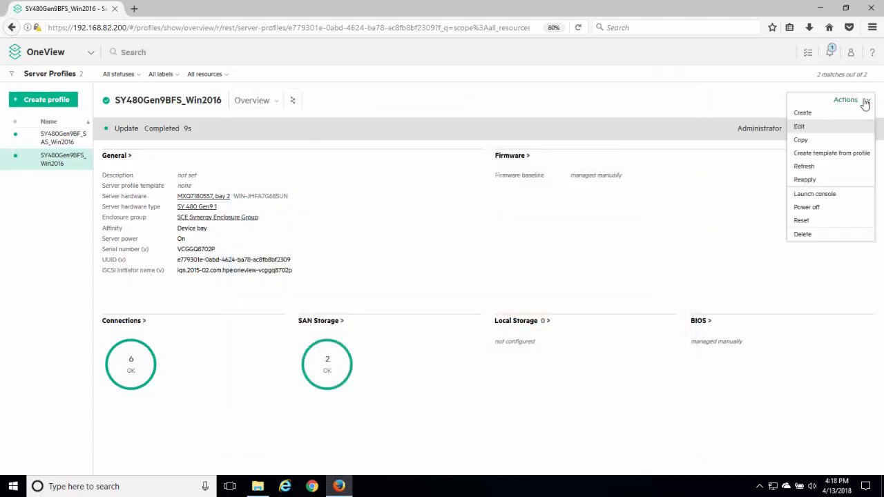
click(807, 208)
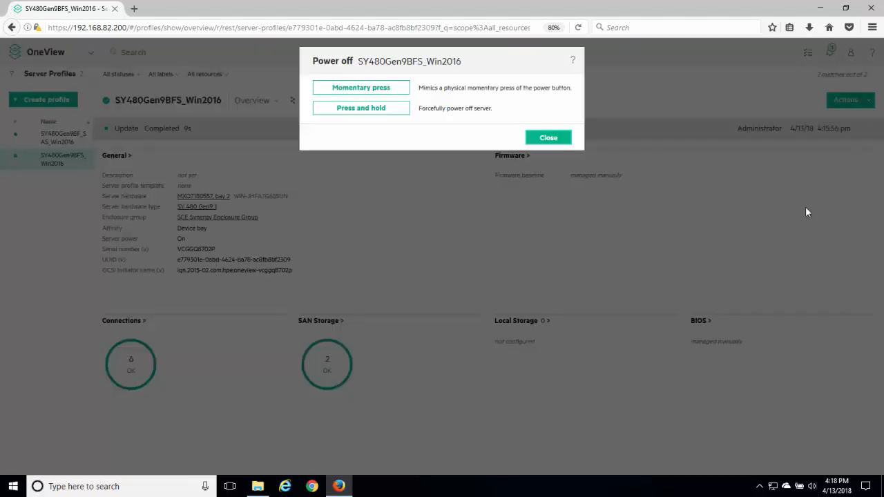
click(381, 112)
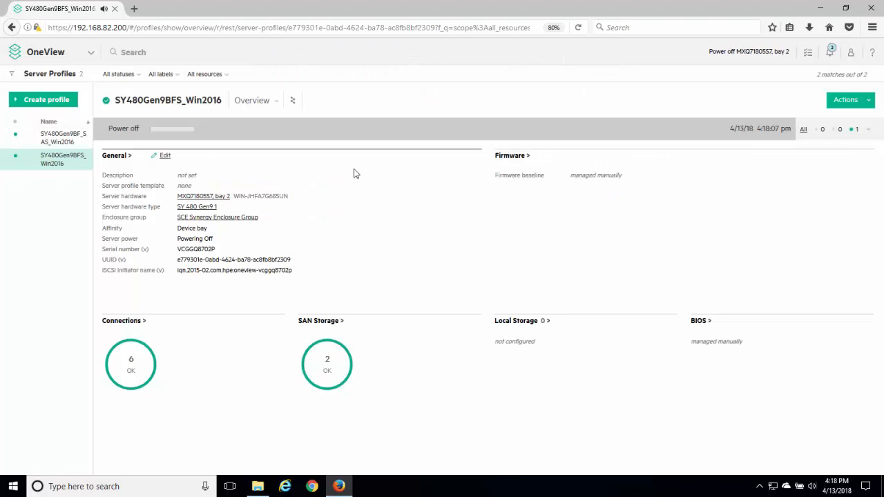
Open the Enclosures view and inspect the compute modules in bays 1 and 2 of the Synergy frame.
click(39, 52)
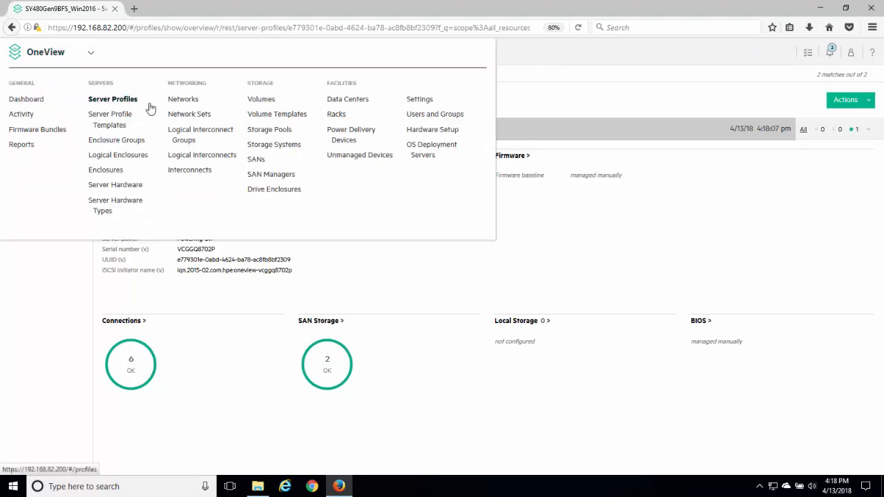
click(114, 171)
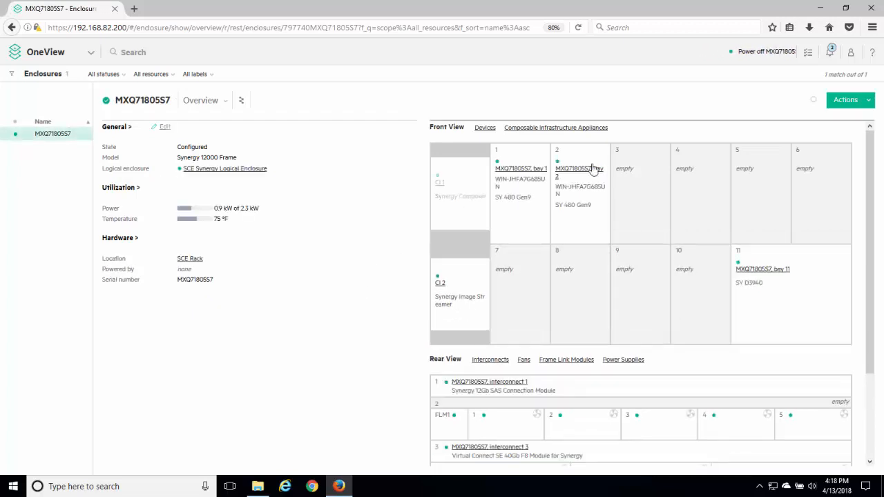
mouse_move(557, 177)
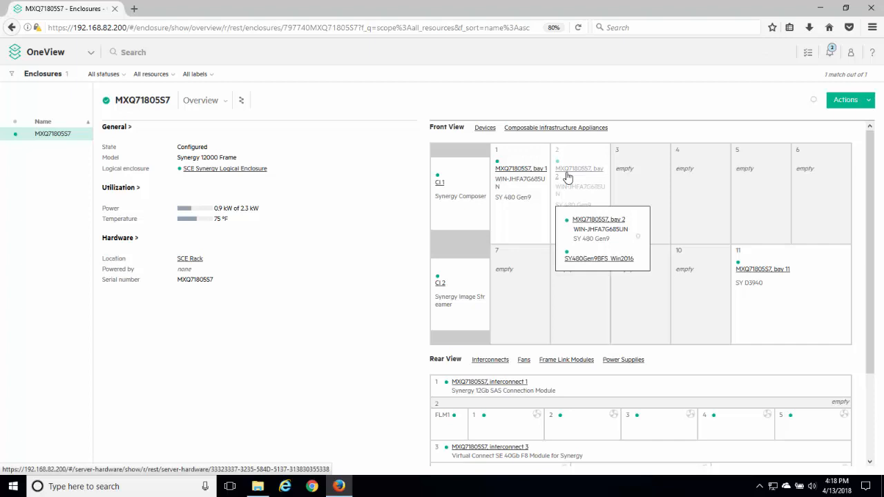
mouse_move(514, 177)
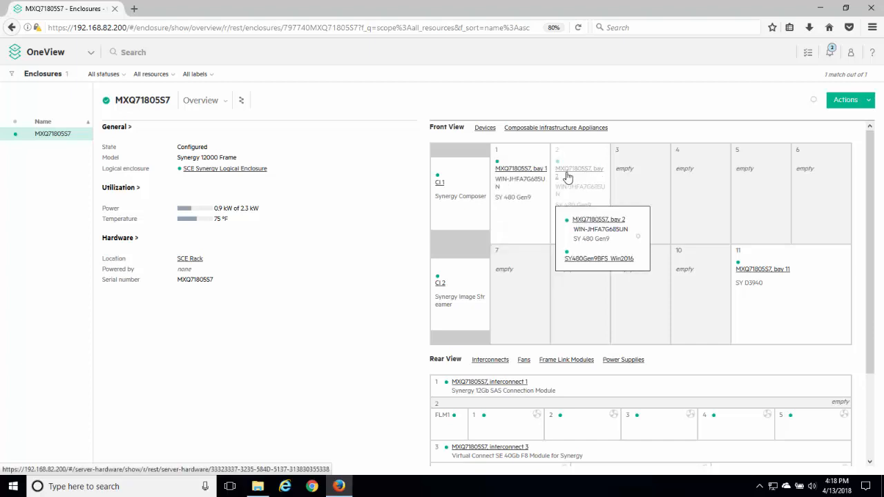
Edit the SY480Gen9BFS_Win2016 server profile to assign it to server hardware MXQ71805S7, bay 1, and save the change.
click(59, 58)
click(104, 101)
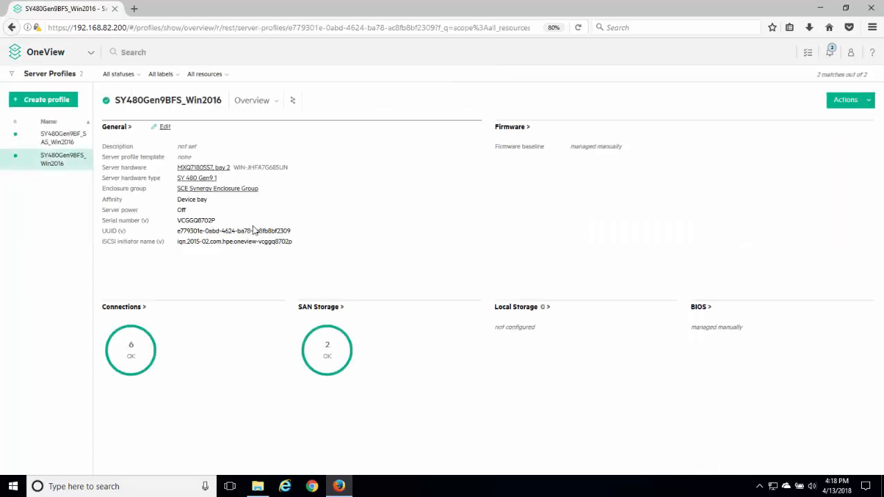
click(846, 100)
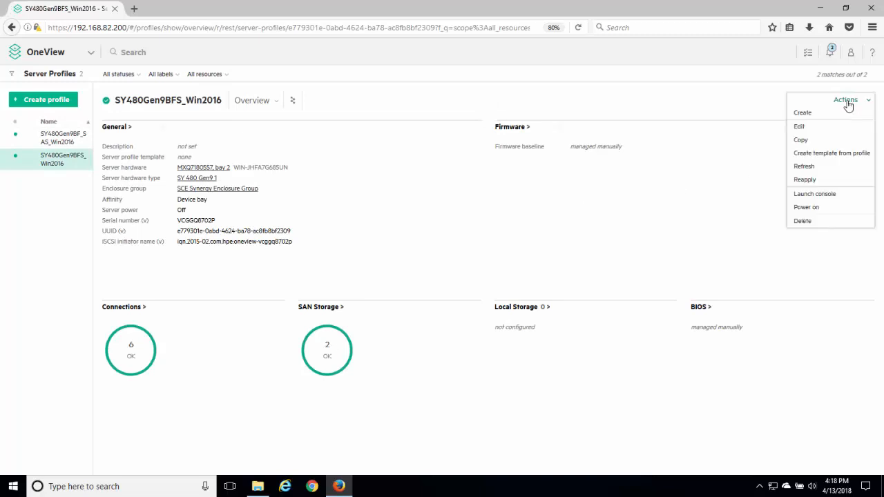
click(802, 126)
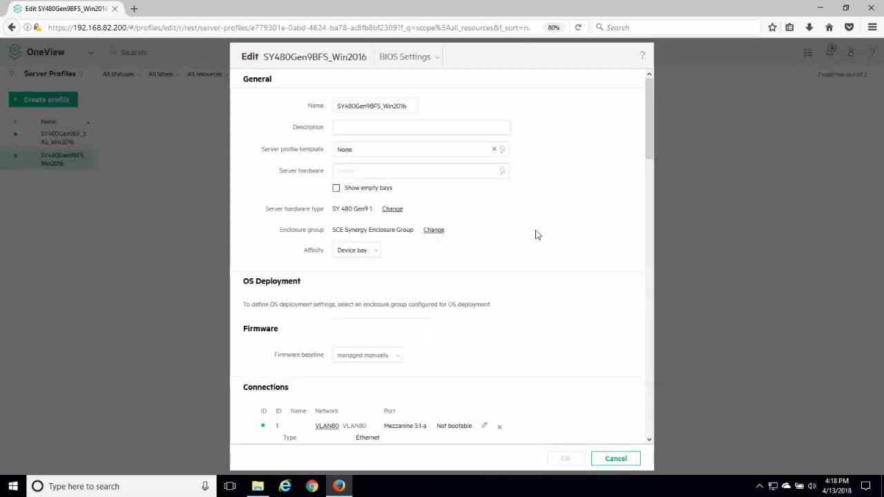
click(503, 172)
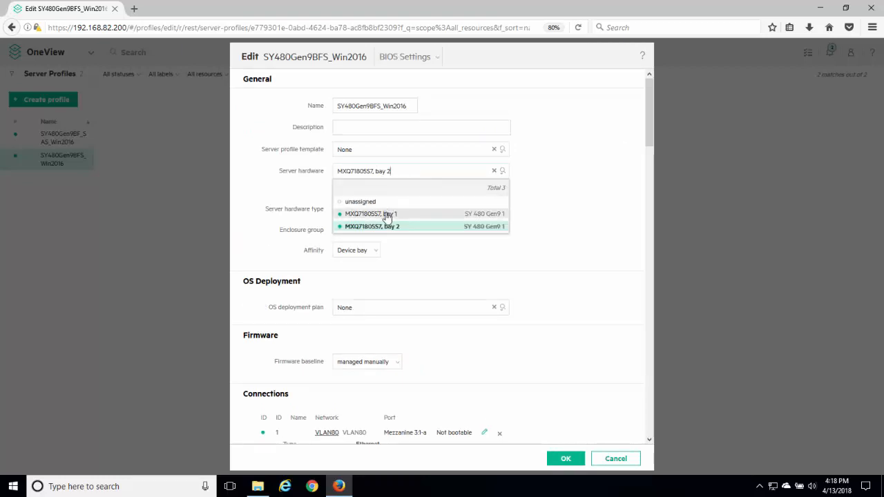
click(386, 216)
click(443, 166)
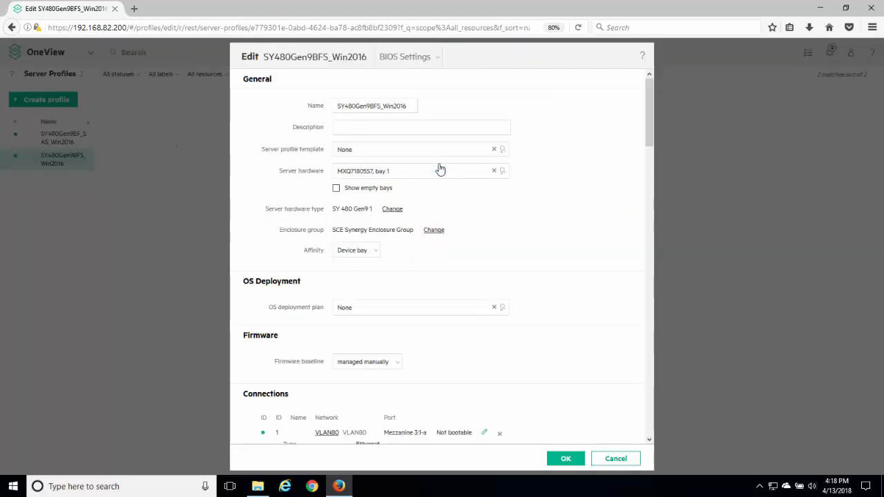
click(563, 461)
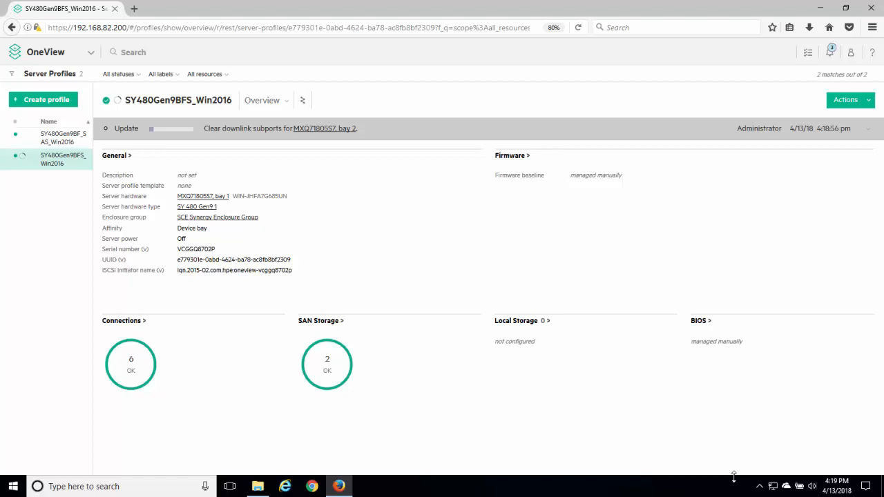
mouse_move(704, 426)
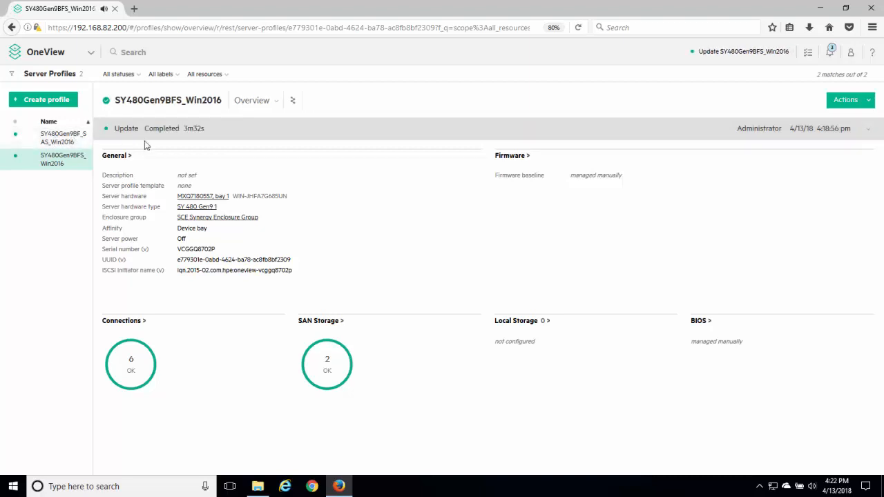
Launch the iLO remote console for SY480Gen9BFS_Win2016, power the server on with a Momentary Press, and enlarge and reposition the console window.
click(842, 101)
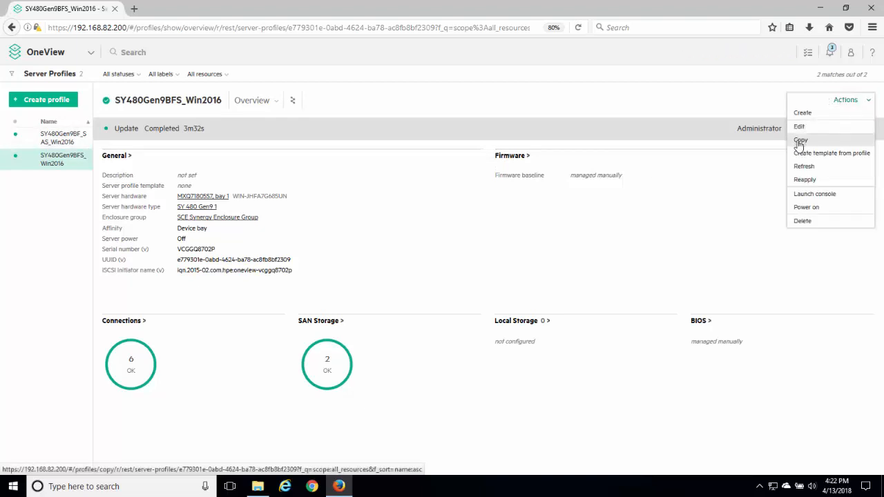
click(799, 196)
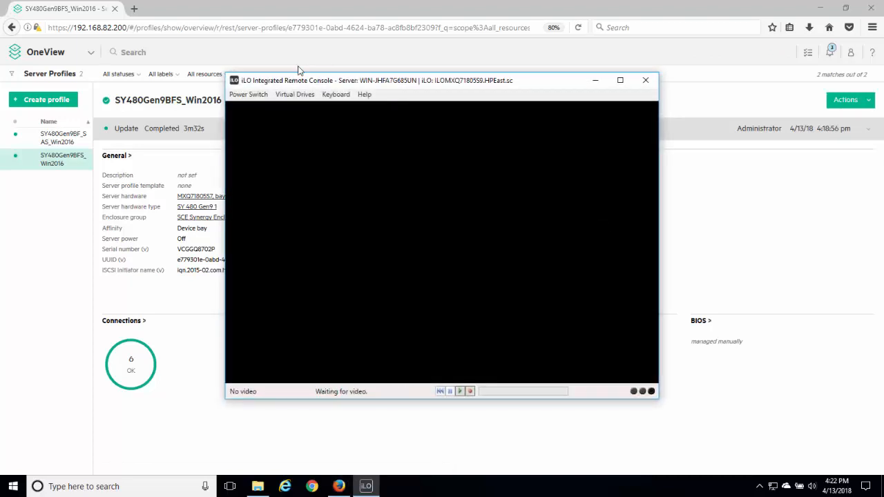
click(248, 94)
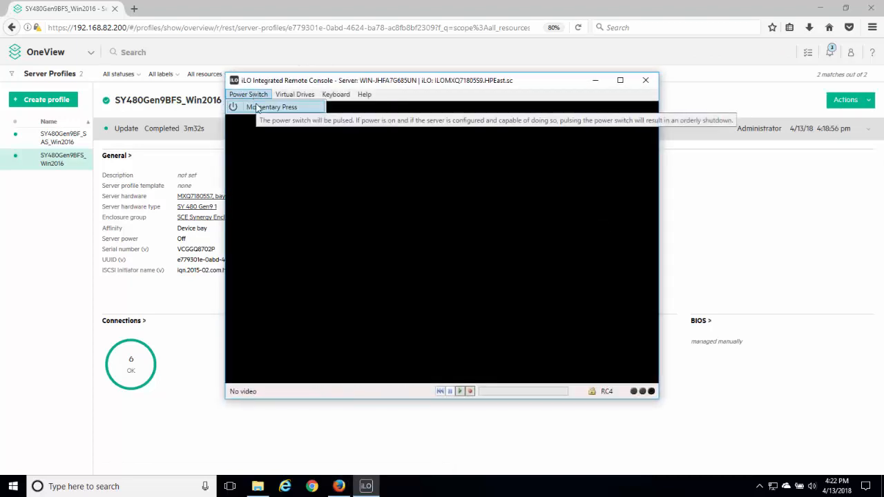
click(255, 107)
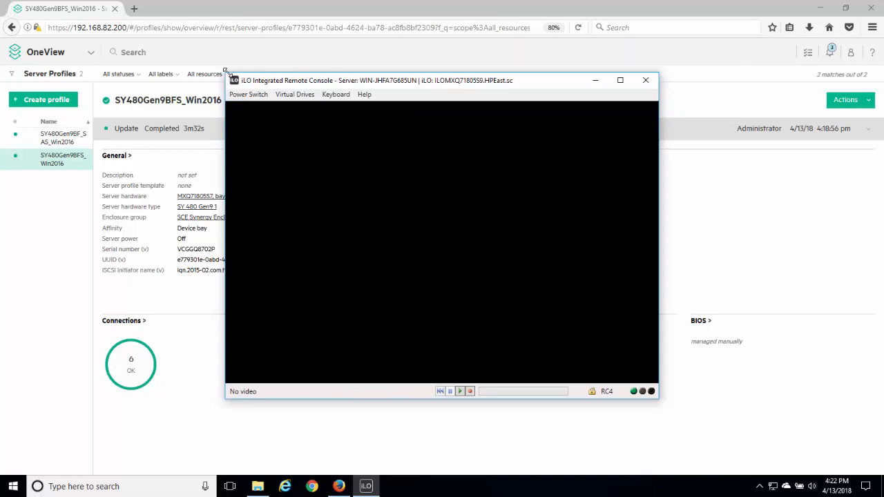
drag(226, 73, 141, 1)
drag(204, 20, 348, 65)
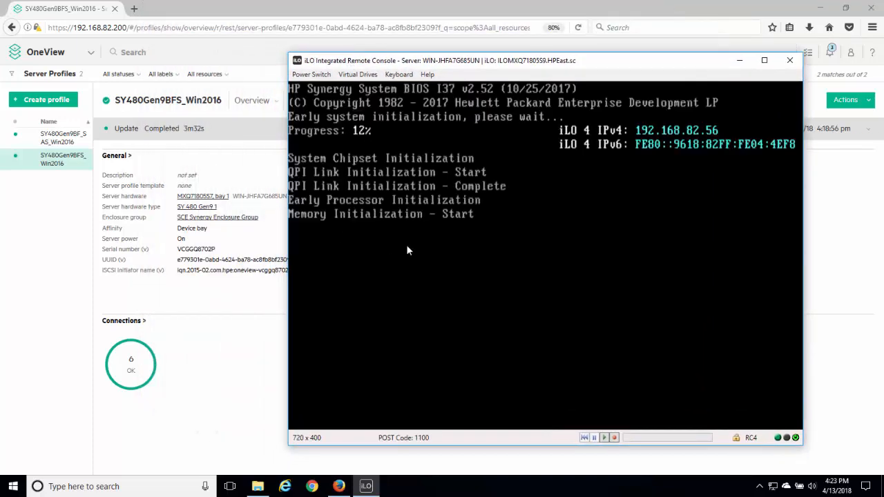
Check the server names shown for bays 1 and 2 in the Enclosures view, and return to the Server Profiles list.
click(43, 52)
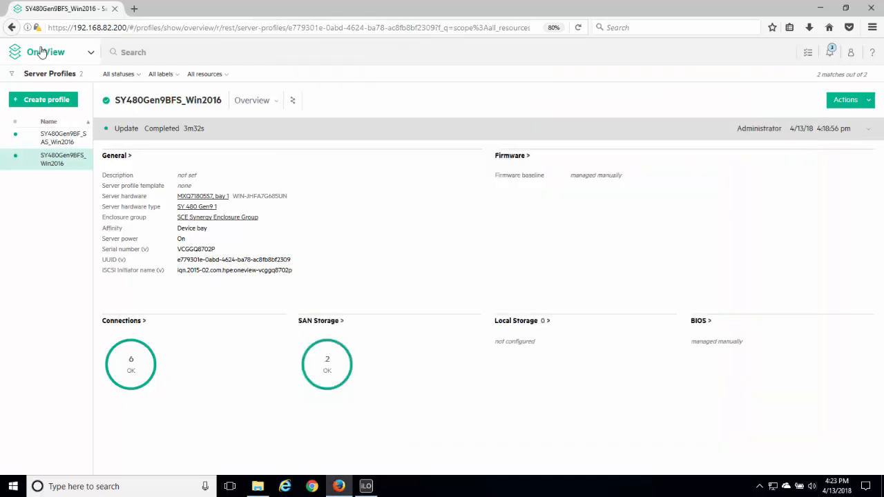
click(38, 55)
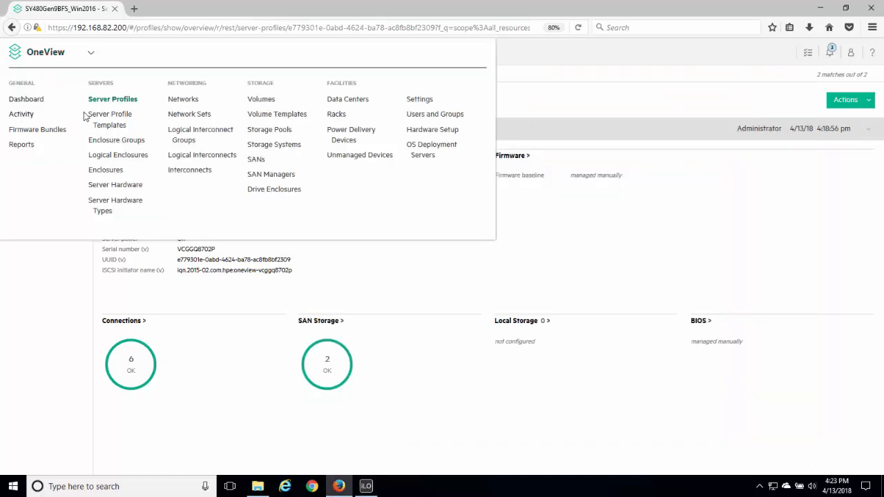
click(113, 171)
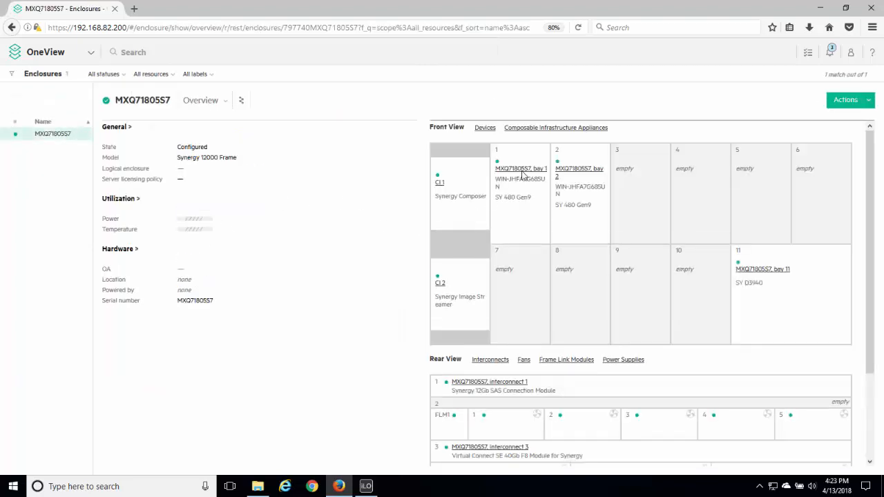
mouse_move(523, 175)
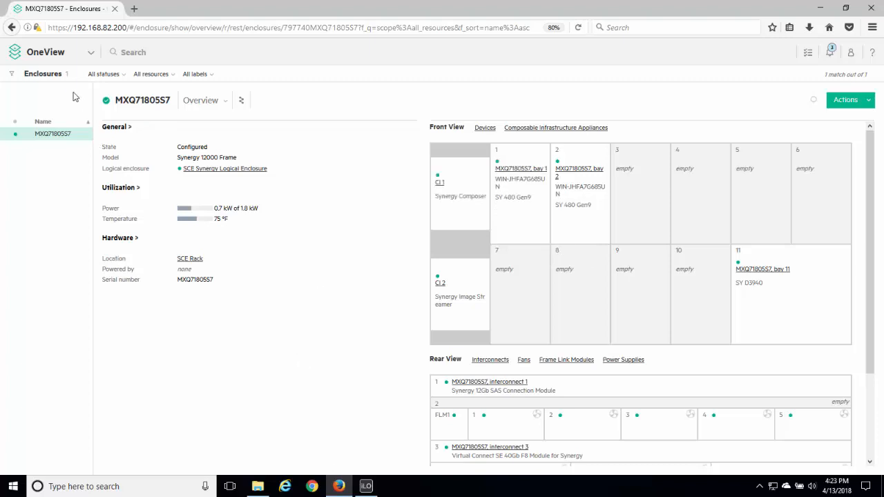
click(61, 59)
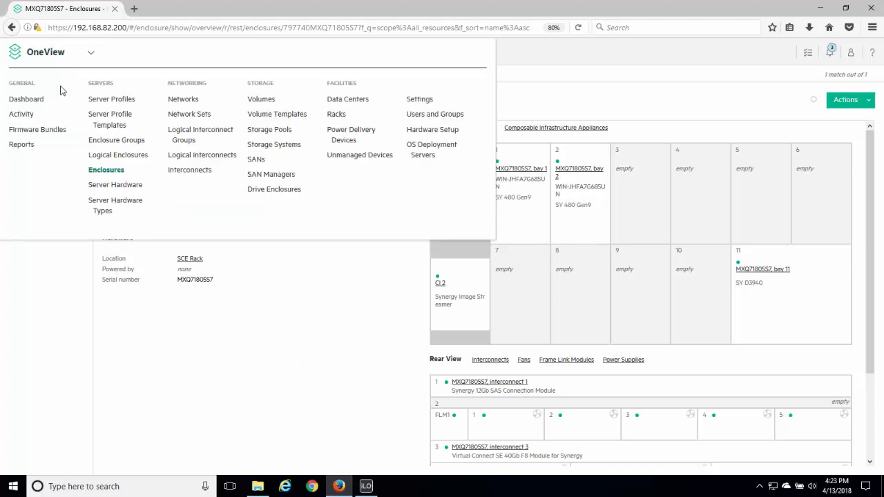
click(104, 101)
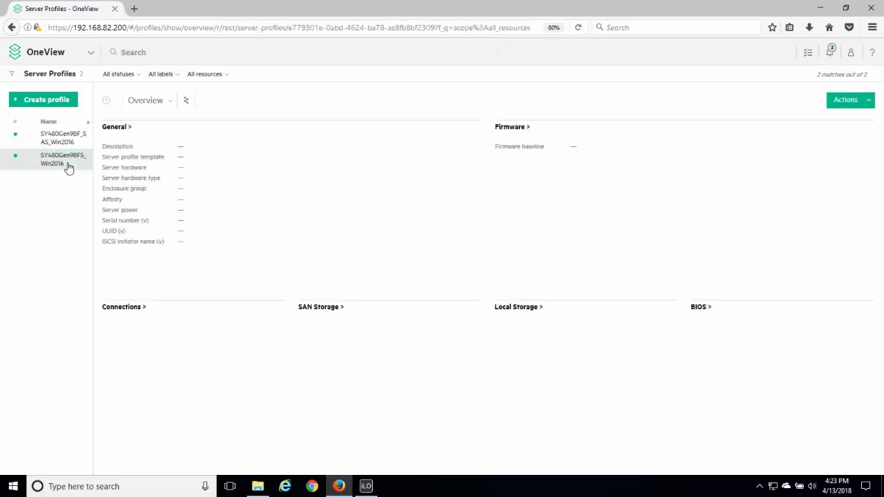
Switch to the iLO remote console and sign in to Windows on the server by entering the account password.
click(367, 487)
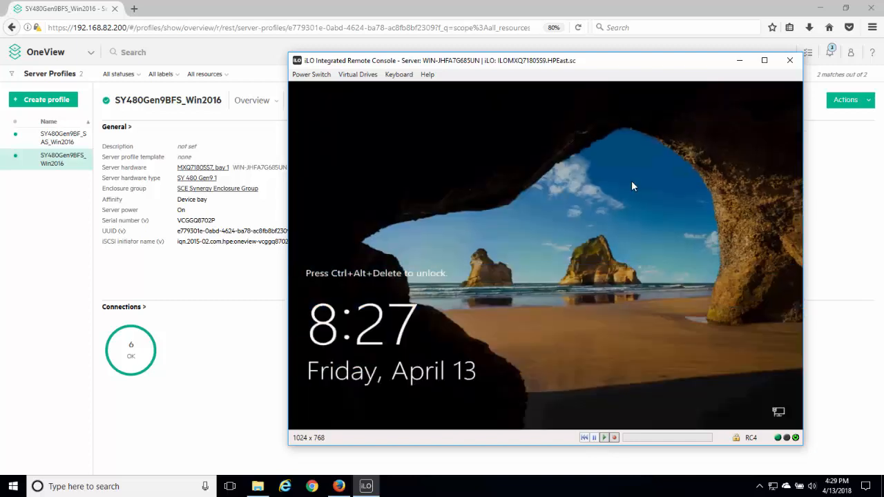
click(399, 74)
click(405, 86)
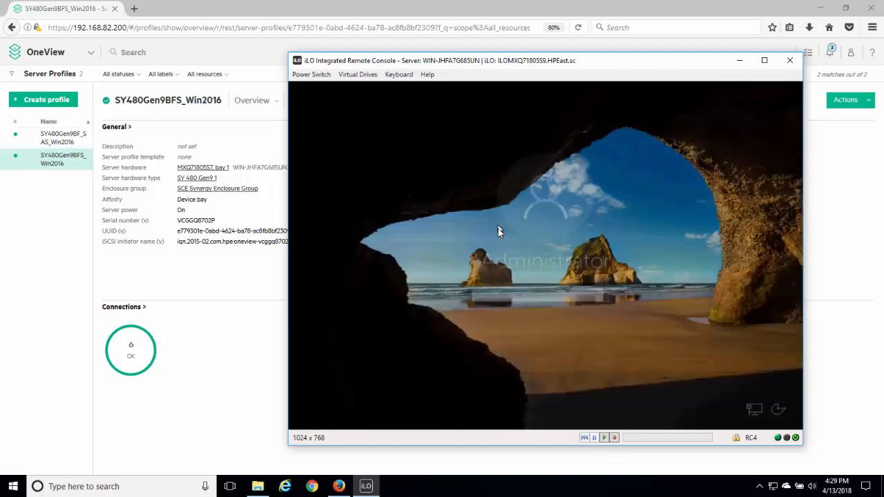
text(P@ssw0rd)
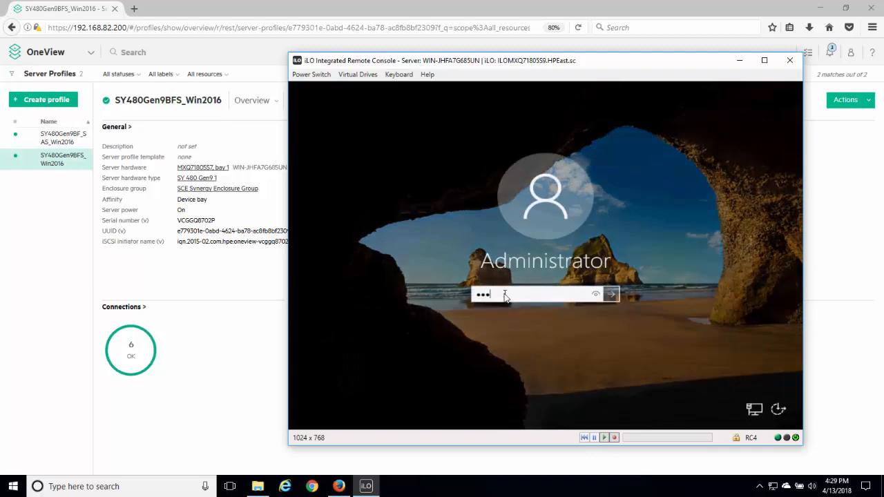
key(Return)
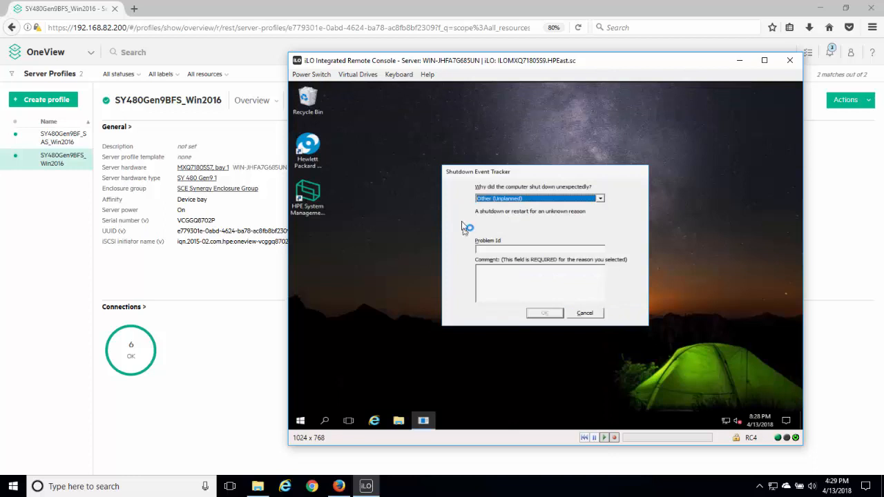
Record Other Failure: System Unresponsive as the unexpected shutdown reason in the Shutdown Event Tracker.
click(505, 200)
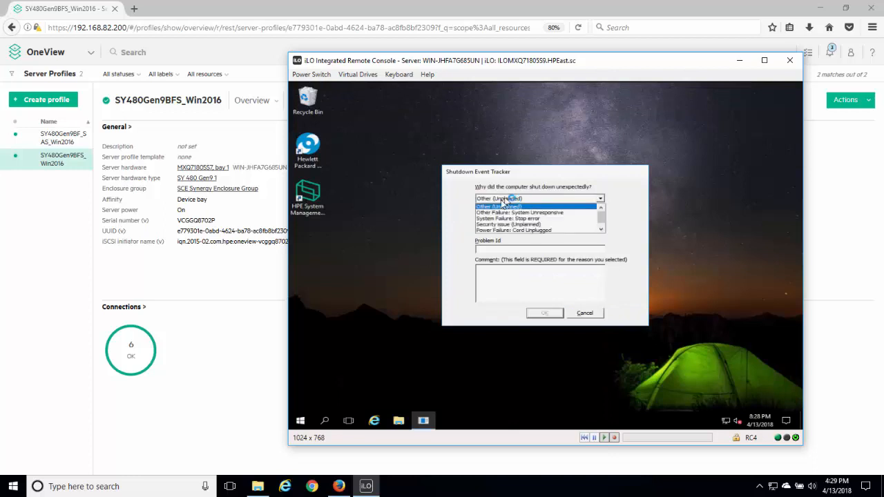
click(498, 213)
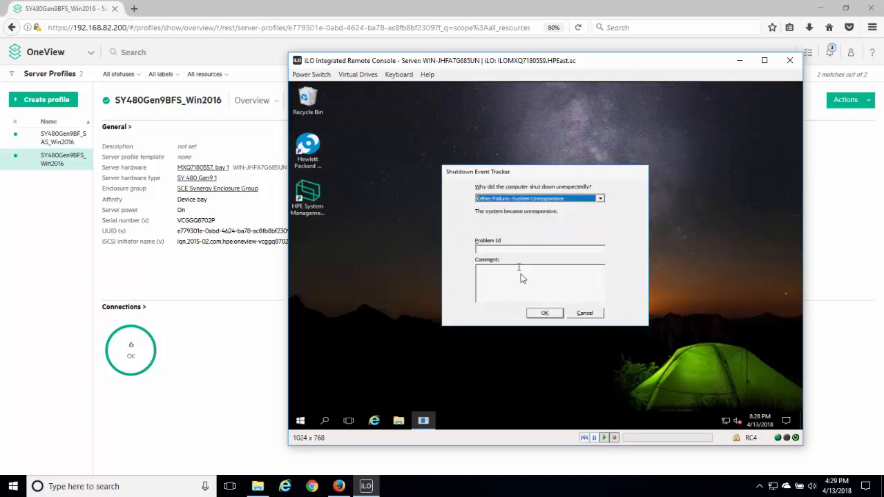
click(546, 314)
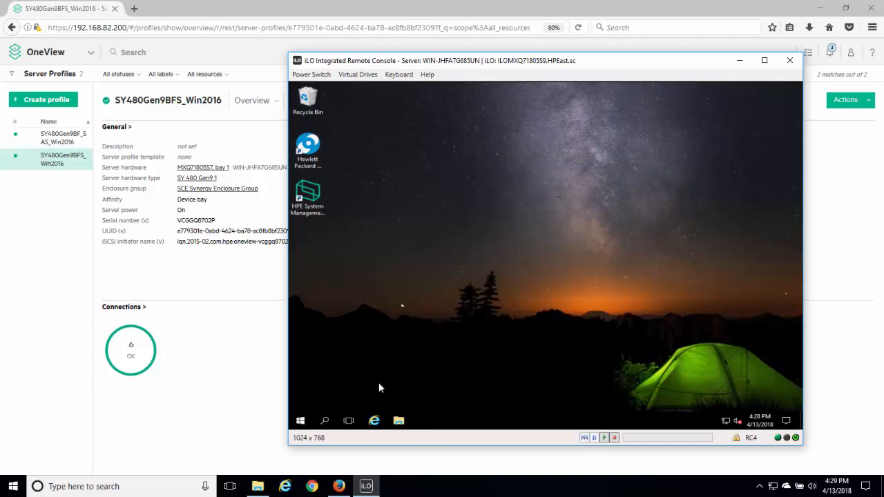
Examine the server's drives in This PC and its network adapters and storage controllers in Device Manager.
click(399, 420)
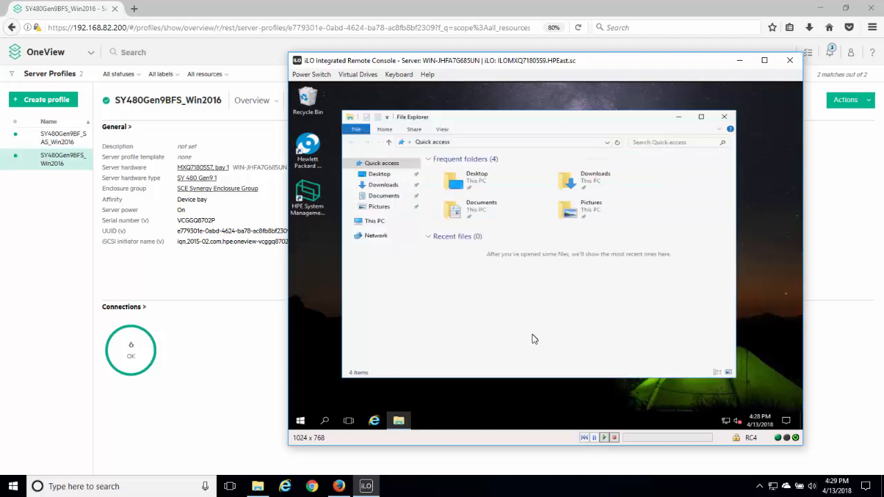
click(373, 221)
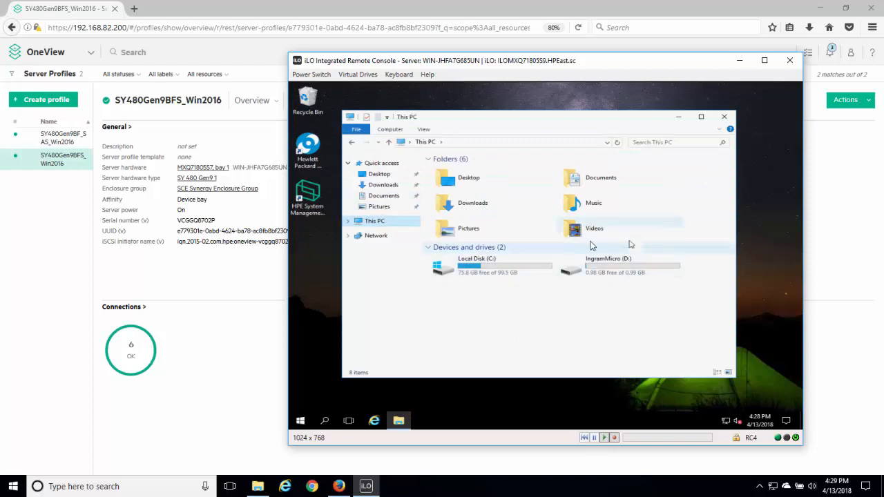
click(301, 420)
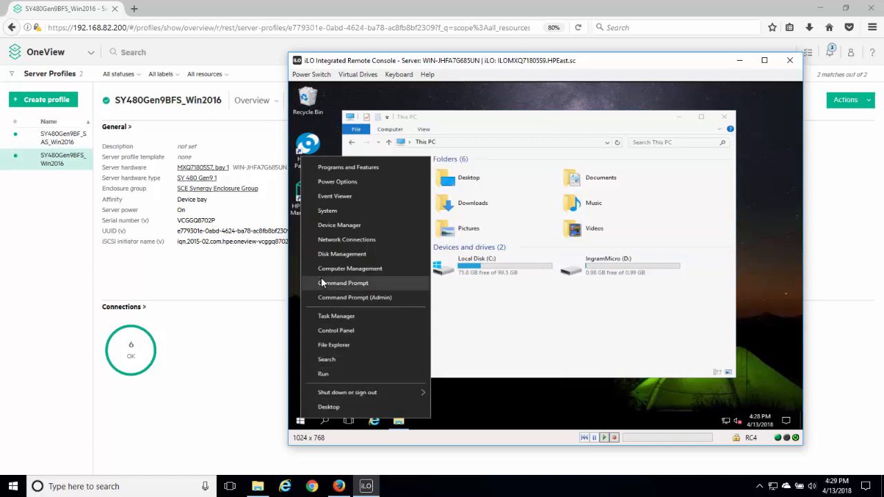
click(335, 226)
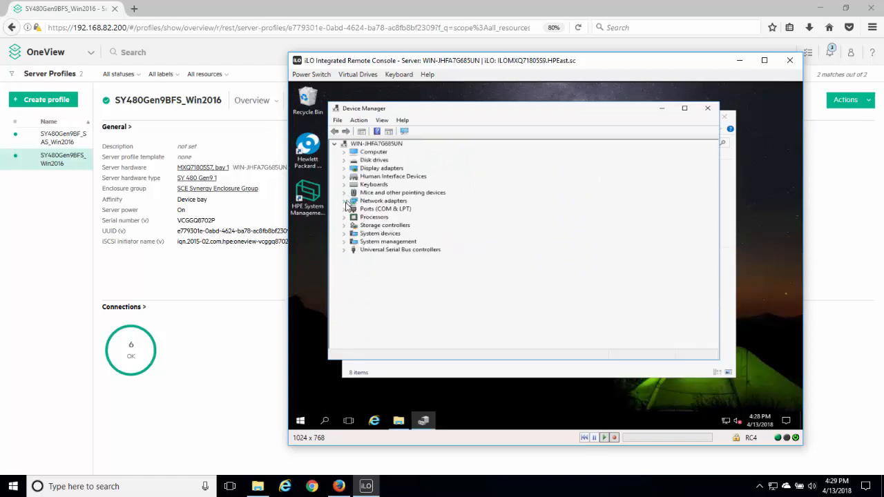
click(345, 201)
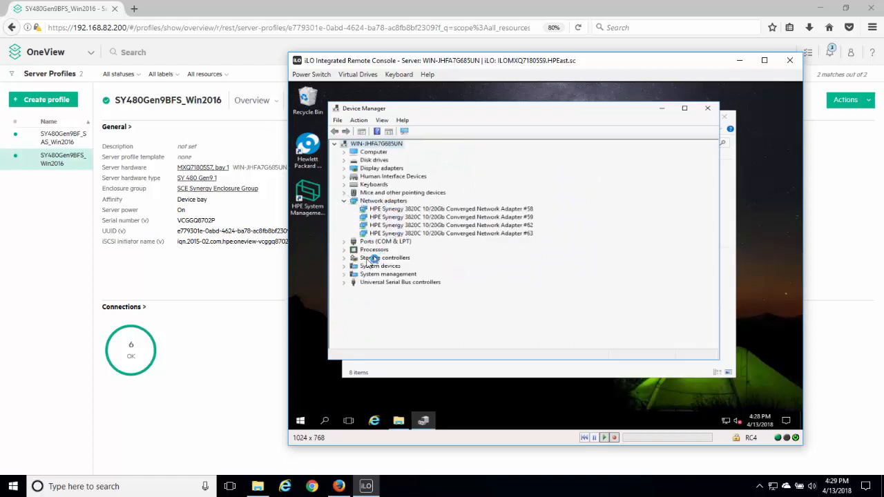
click(344, 259)
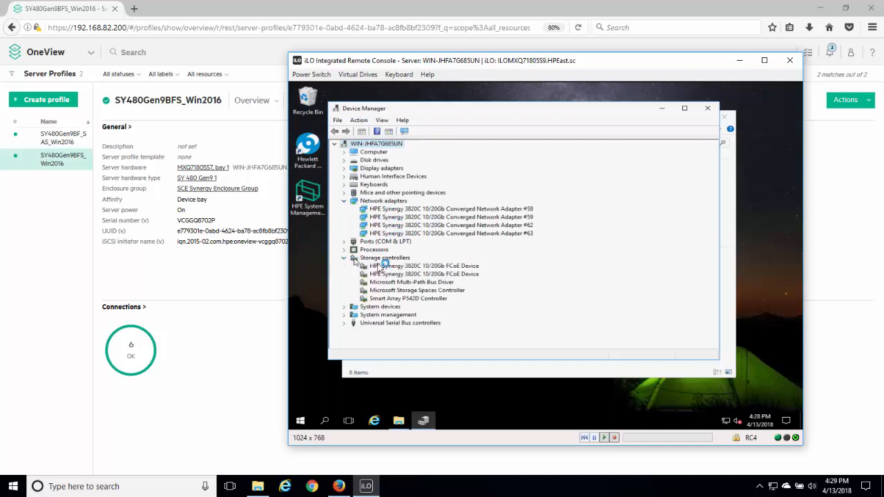